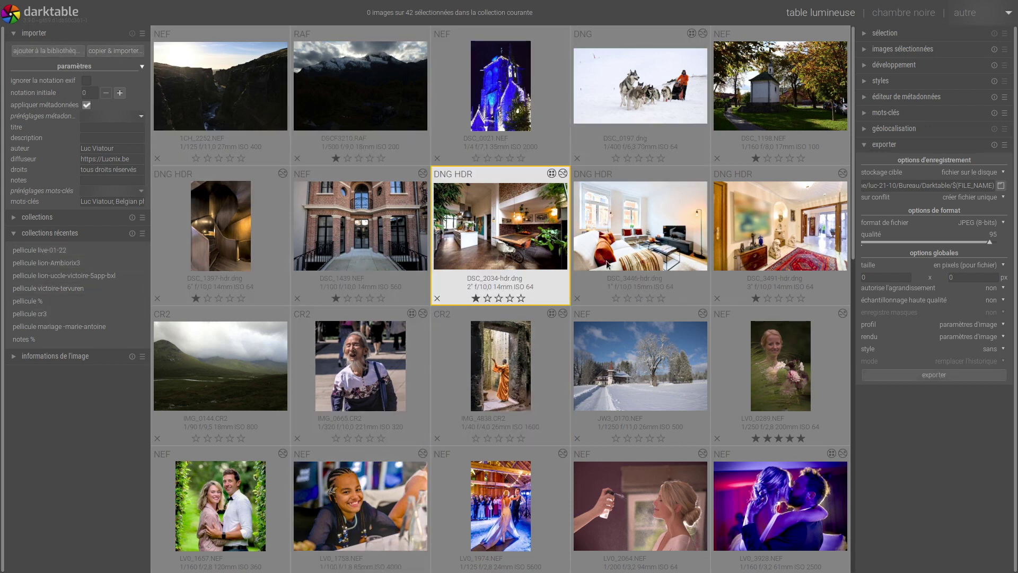
Step: Open DSC_3446-hdr.dng for development and apply the HDR-immo-2022 style to it
double_click(654, 215)
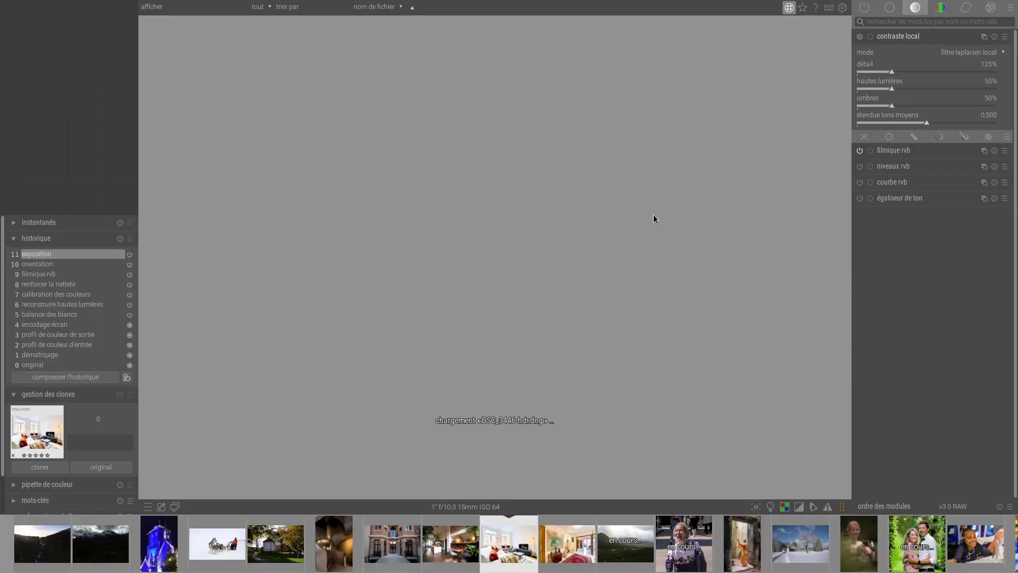
key(shift+h)
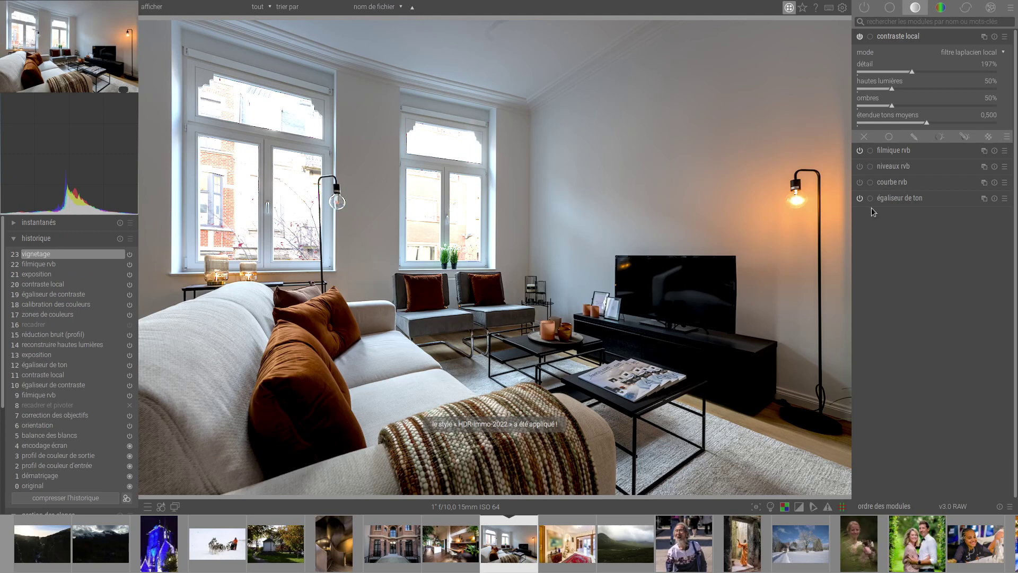
Step: Brighten the living-room photo with the tone equalizer, raising the advanced curve around -5 EV by about 1.5 EV
click(864, 8)
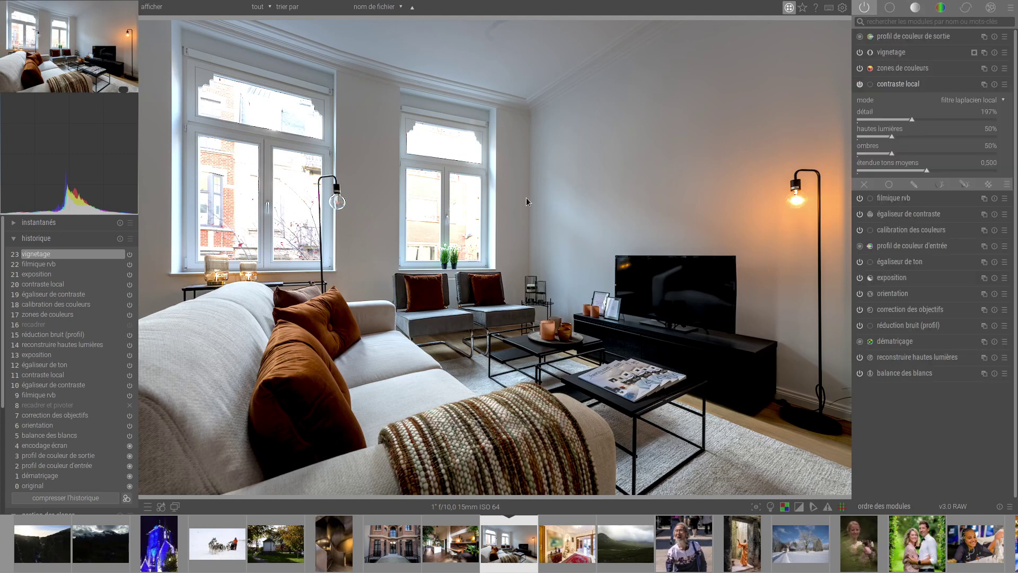
key(t)
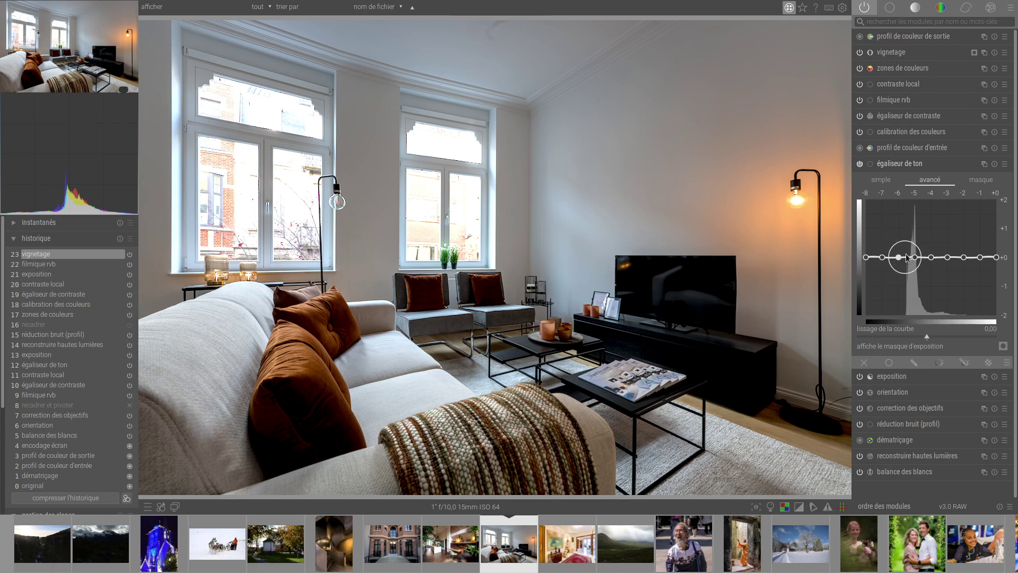
drag(915, 259, 912, 209)
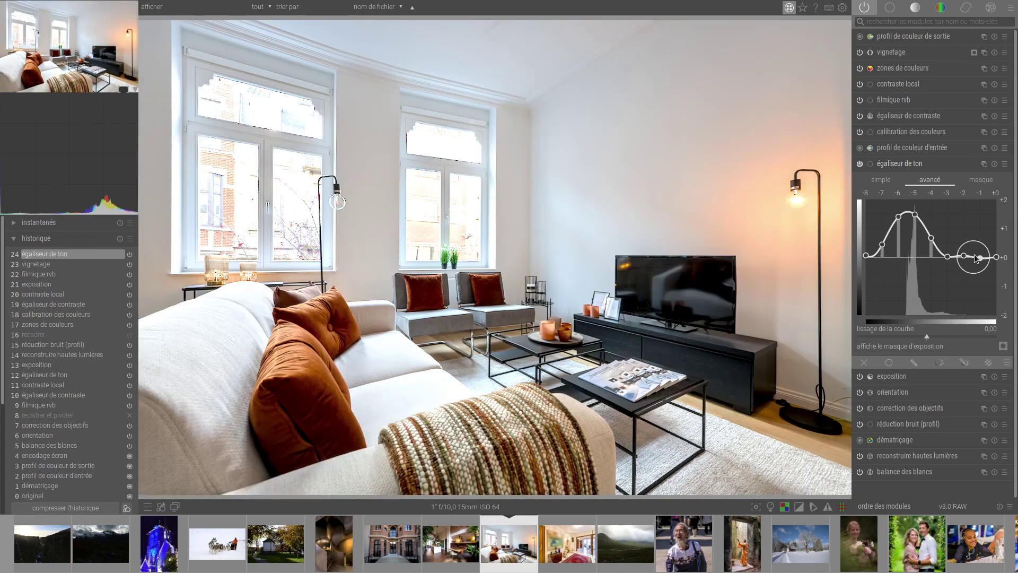
drag(984, 256, 984, 261)
click(903, 164)
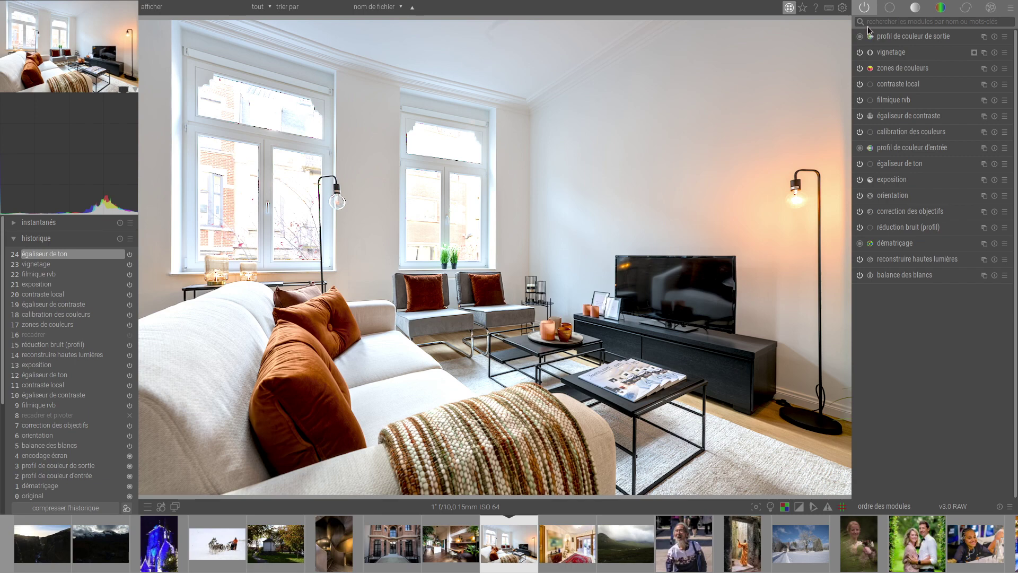
Step: Return to the lighttable and hide the header banner above the thumbnails
key(l)
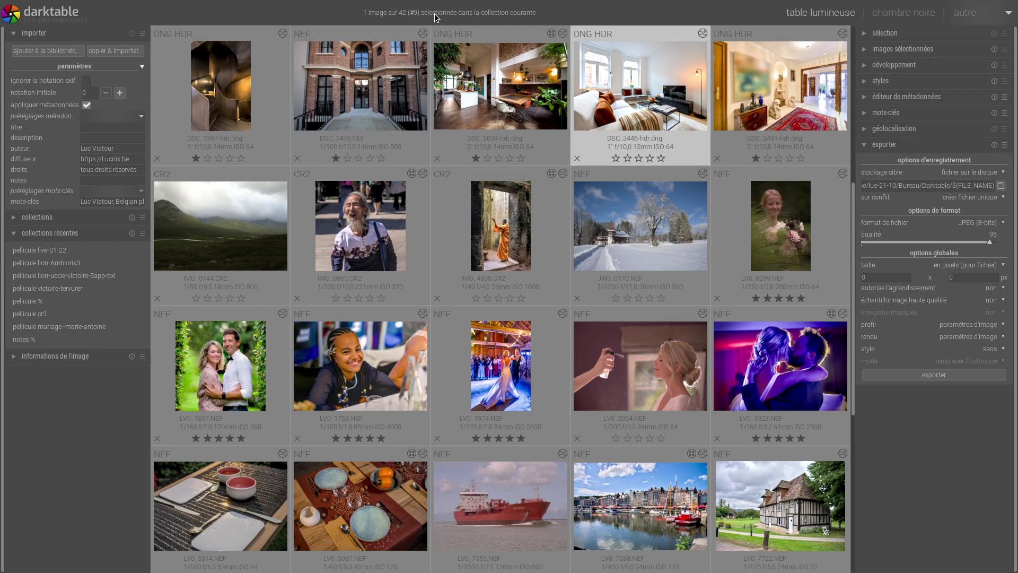
key(ctrl+h)
key(ctrl+shift+t)
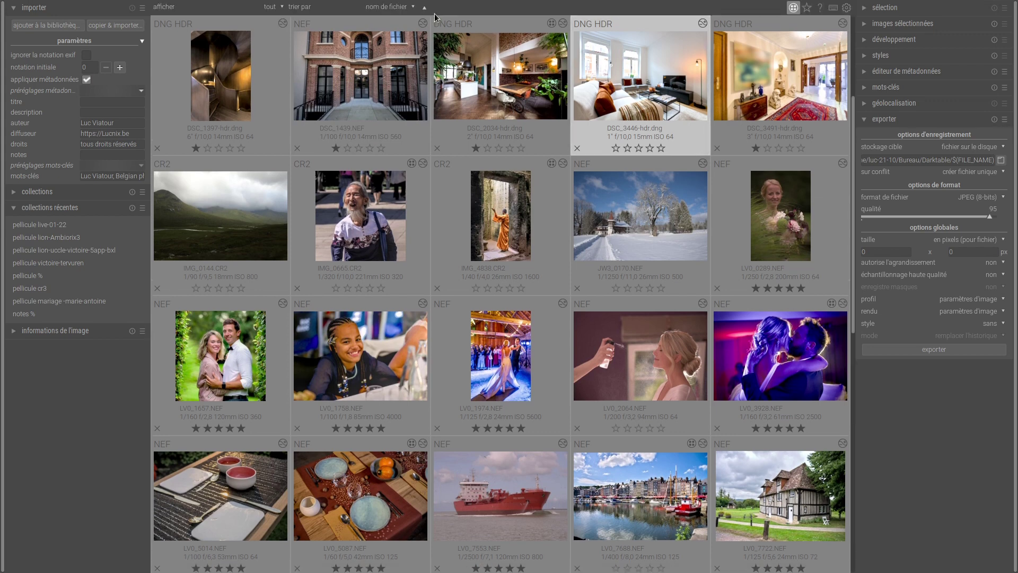
Step: Filter the collection to one-star images, switch the filter to five stars, and restore the display of all images
click(281, 9)
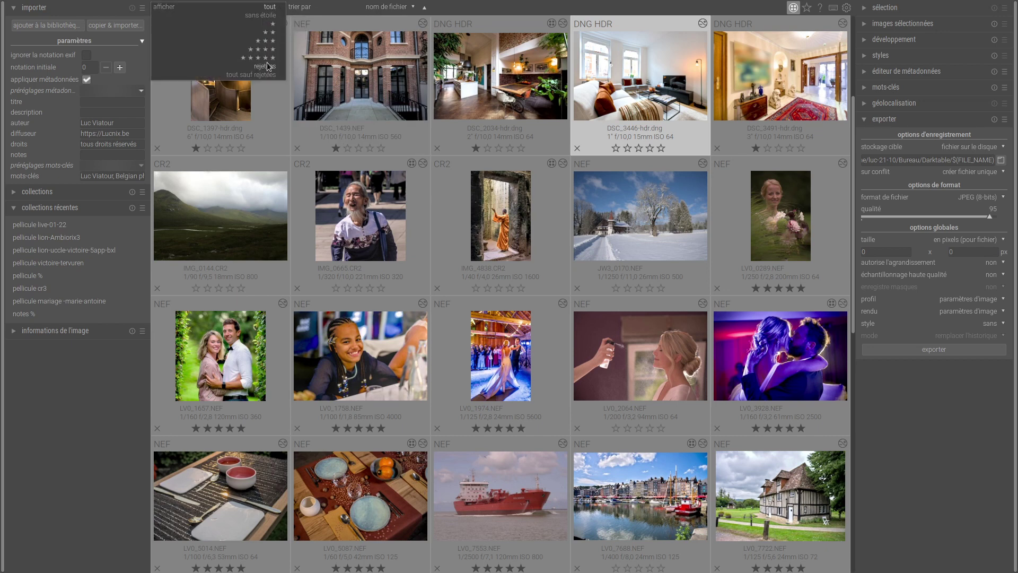
click(271, 23)
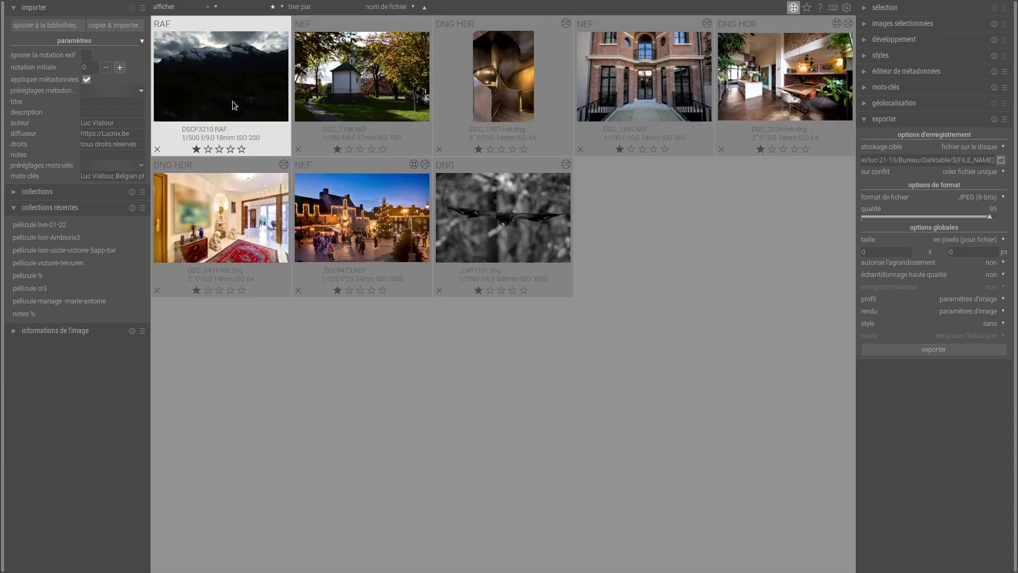
click(277, 7)
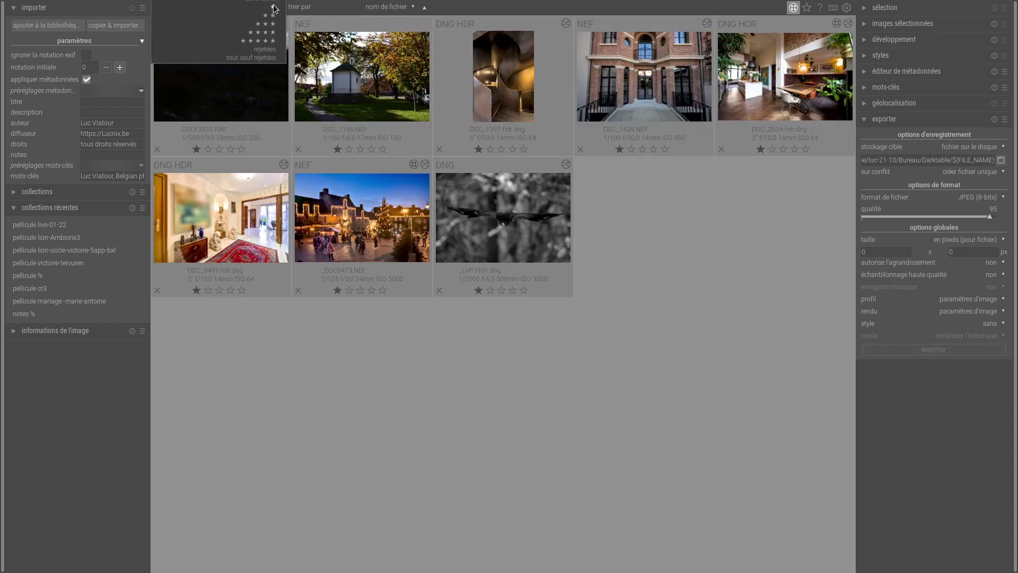
click(273, 41)
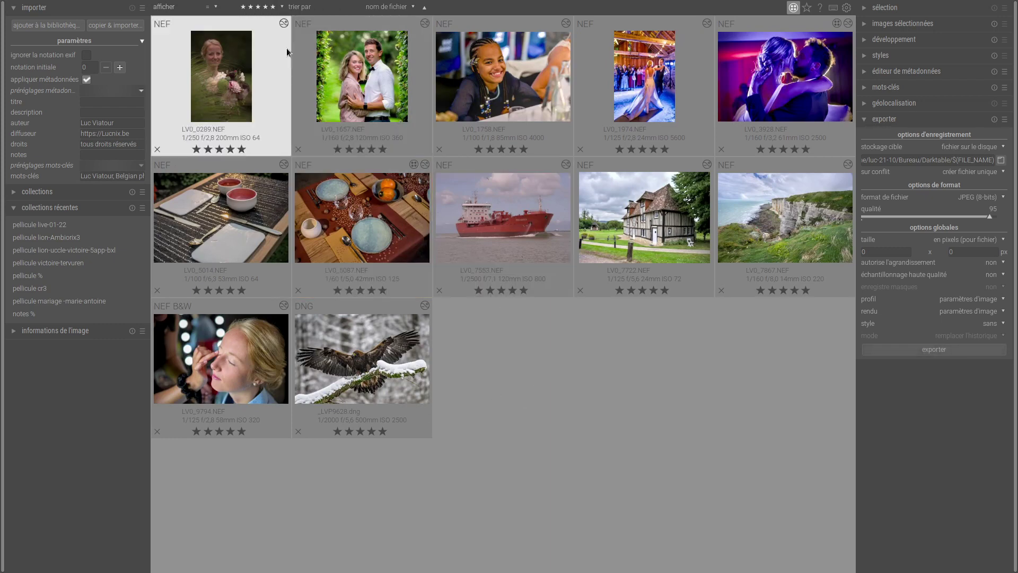
click(282, 9)
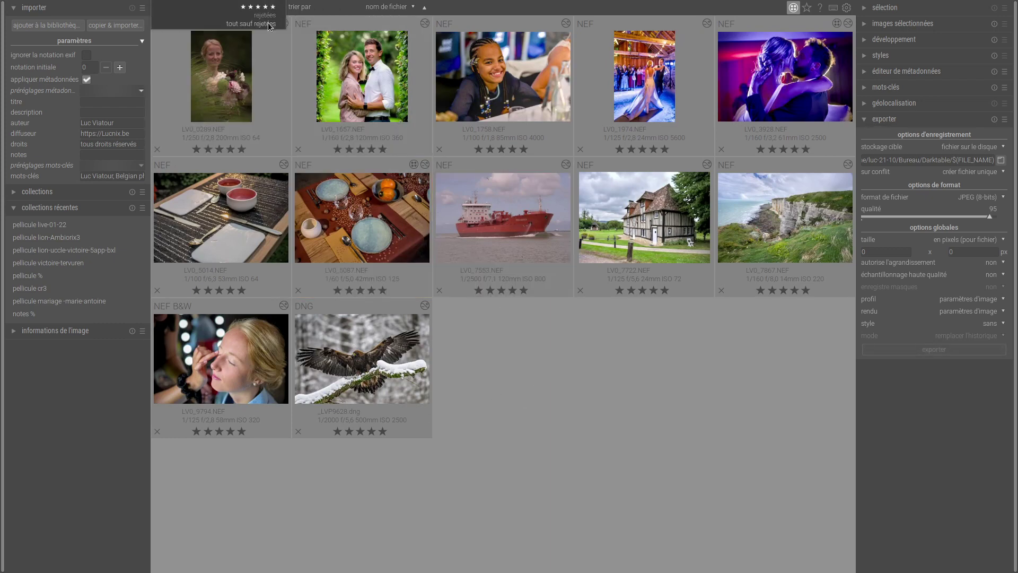
scroll(270, 11, up, 8)
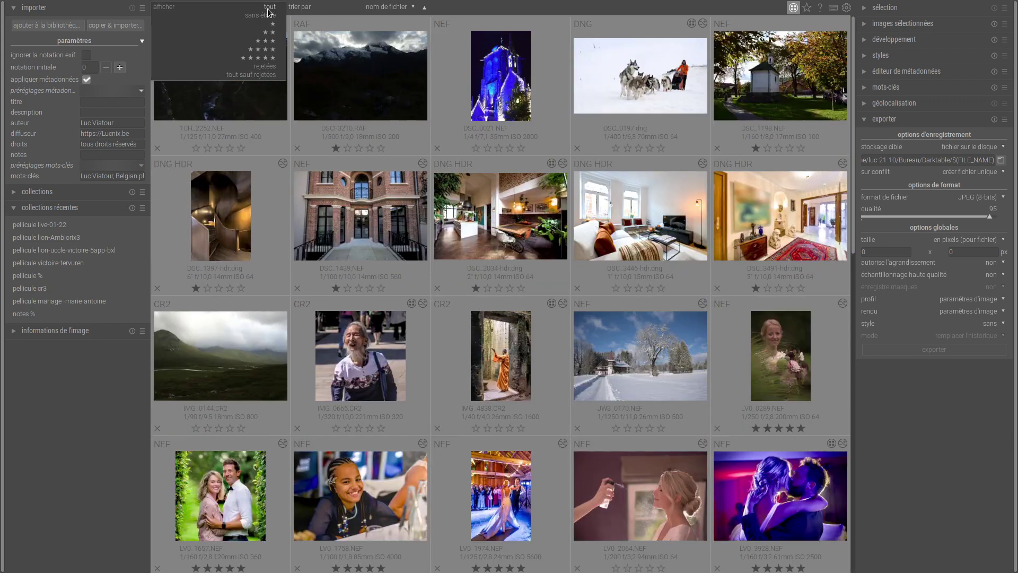
click(270, 10)
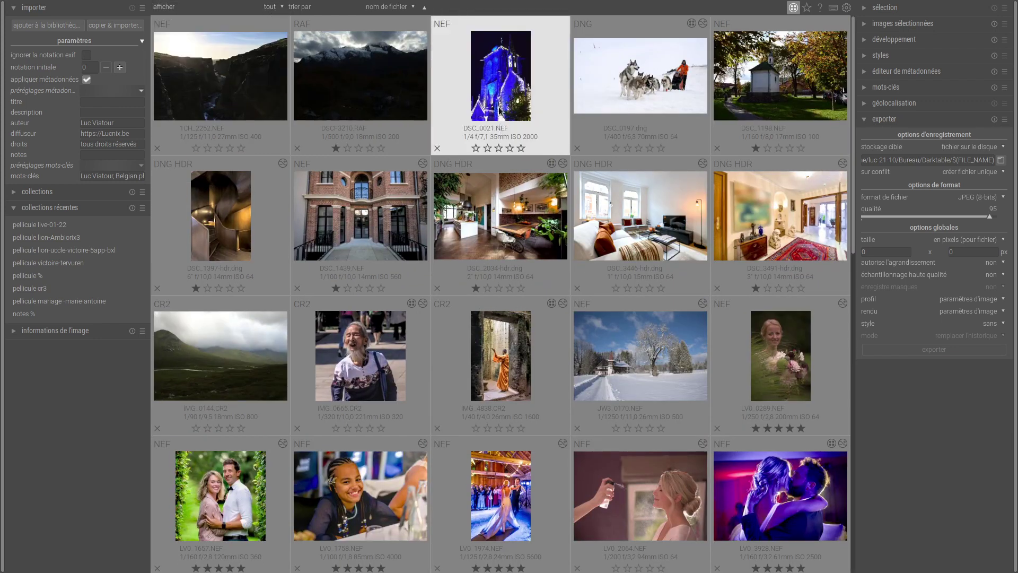
Step: Rate DSCF3210.RAF three stars and DSC_0197.dng five stars
click(359, 148)
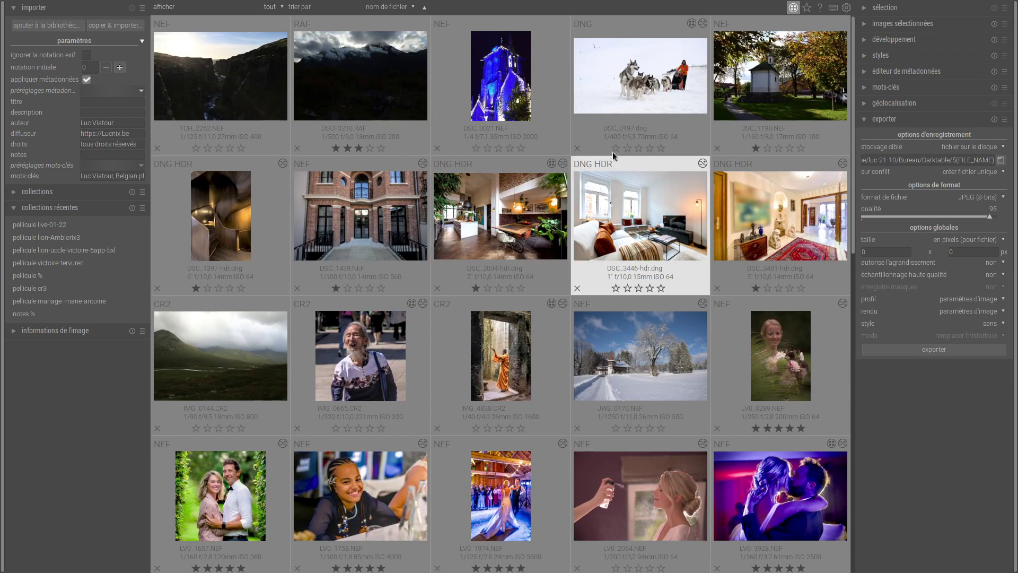
click(661, 149)
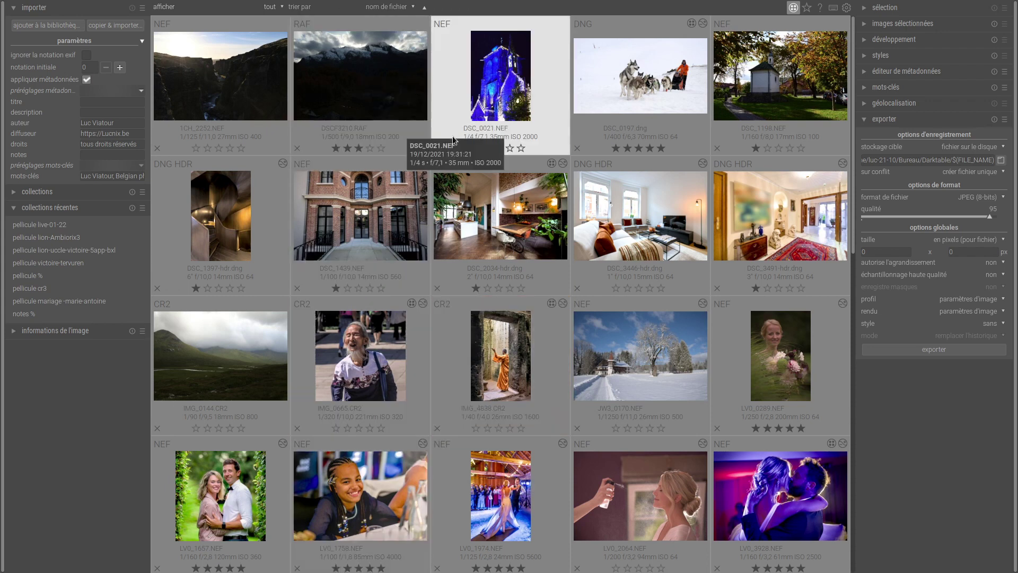
Step: Expand the group of IMG_4838.CR2 to view its versions and collapse it again
key(ctrl+d)
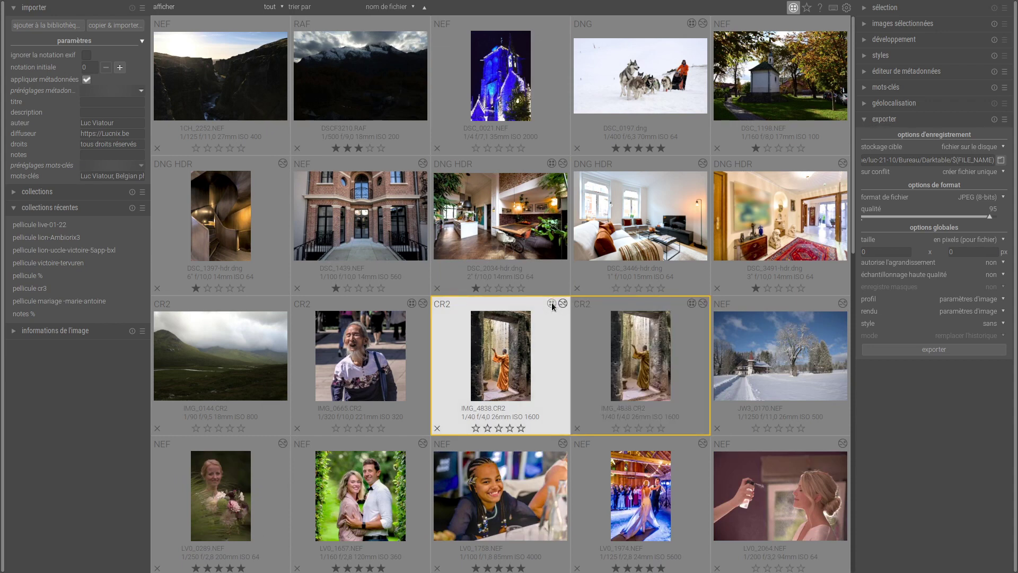
click(553, 303)
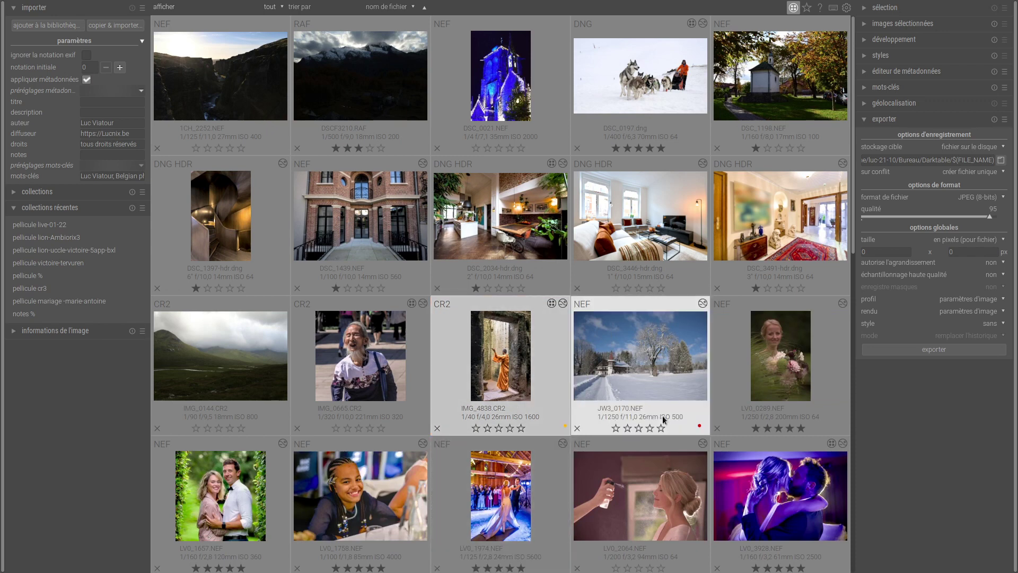
Step: Assign colour labels: yellow to IMG_4838.CR2, red to JW3_0170.NEF, blue to LV0_0289.NEF and purple to LV0_1657.NEF
key(F1)
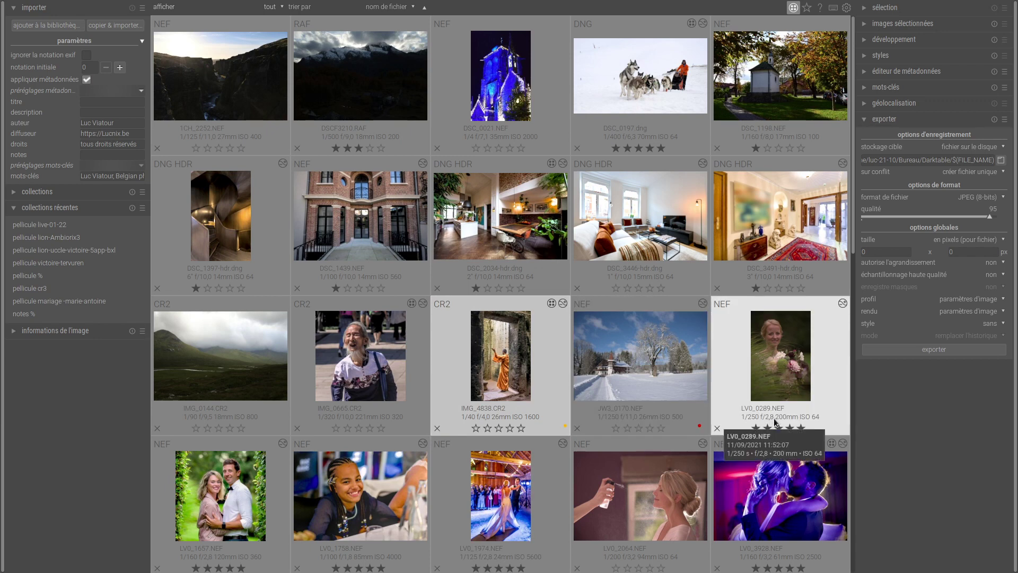
key(F4)
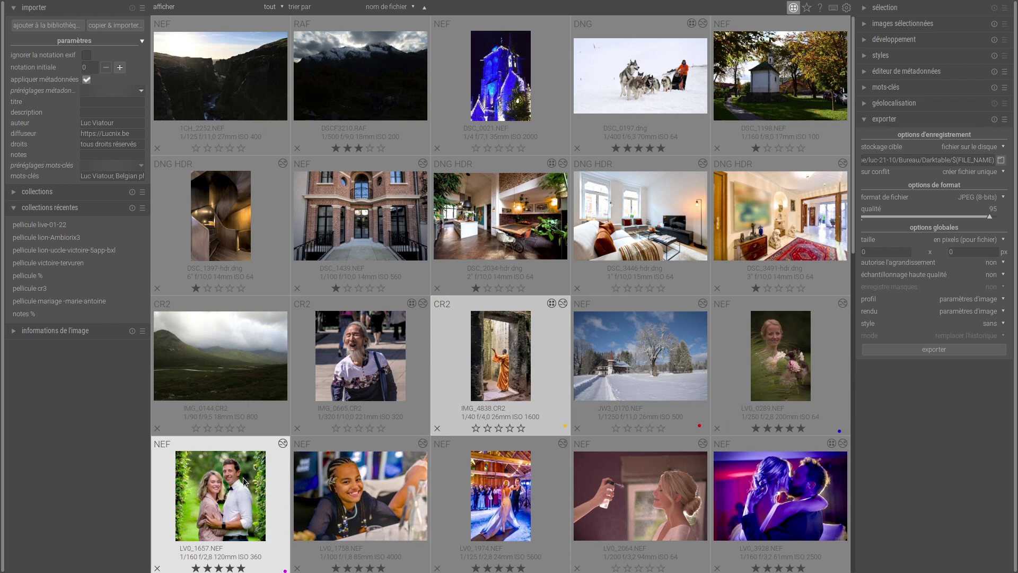
key(F6)
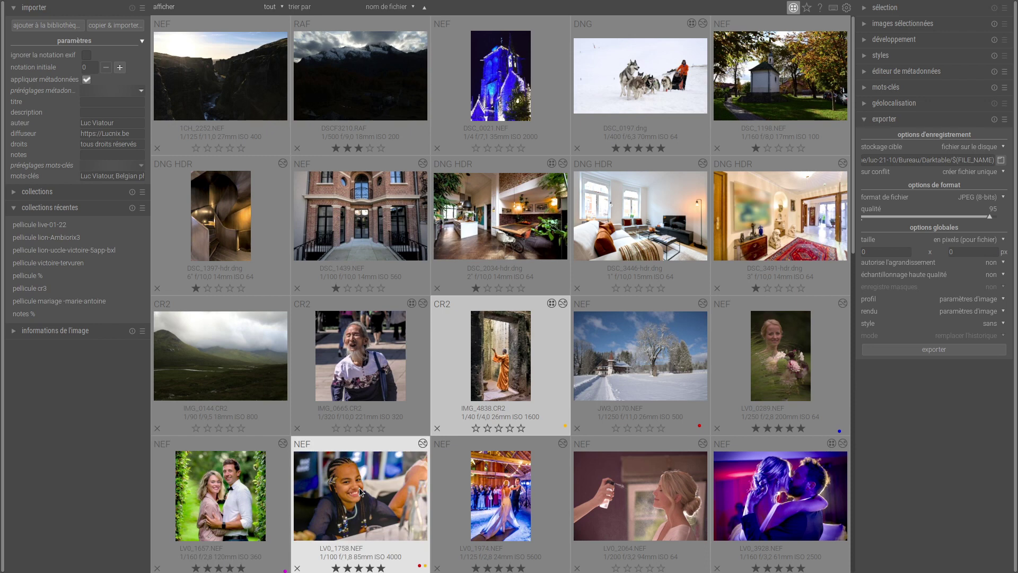
Step: Give LV0_1758.NEF red, yellow and green labels, and add blue and purple labels to IMG_4838.CR2
key(F3)
key(F4)
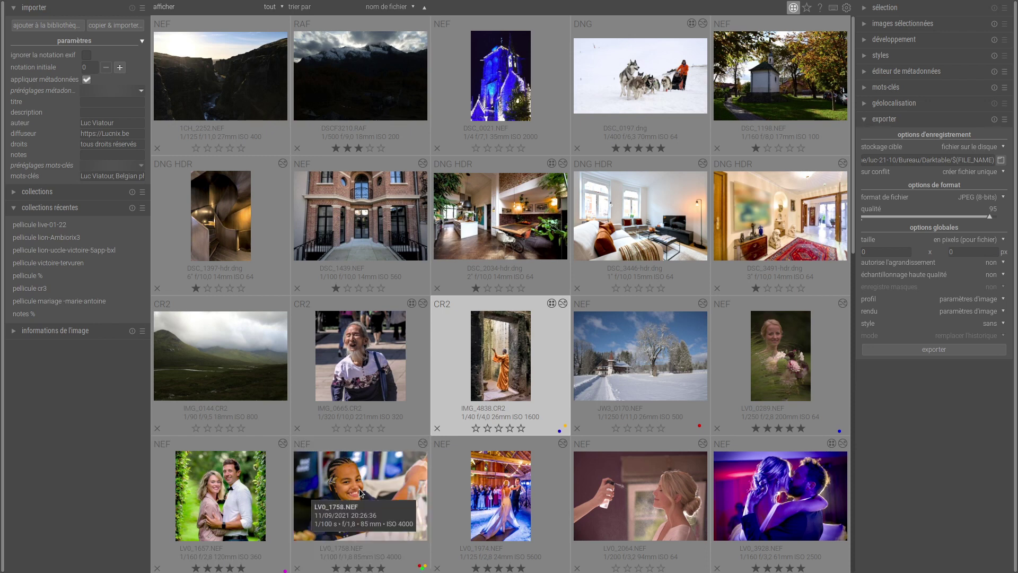
key(F5)
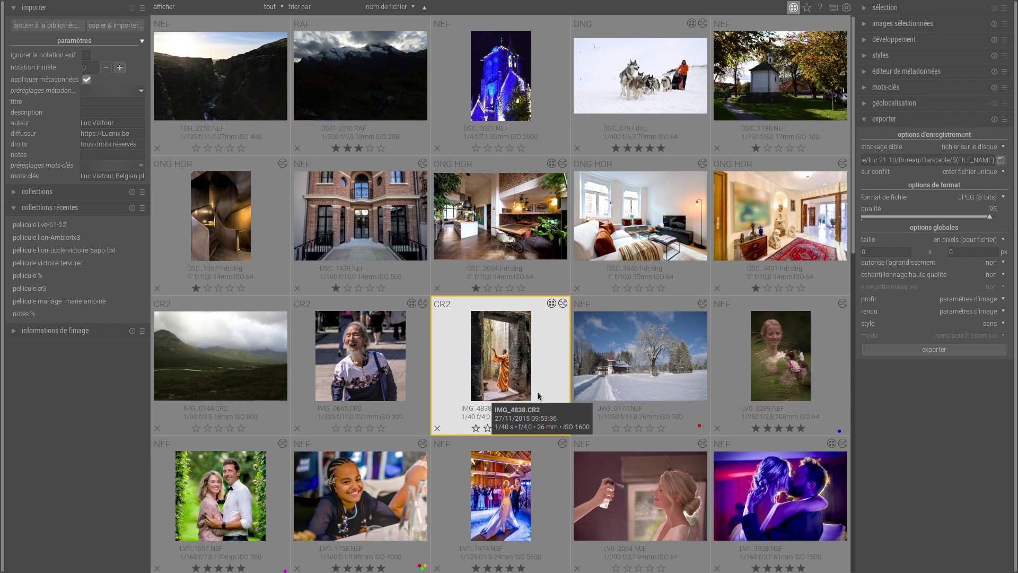
Step: Sort the collection by colour label (label couleur) and look through the reordered thumbnails
click(329, 8)
click(287, 6)
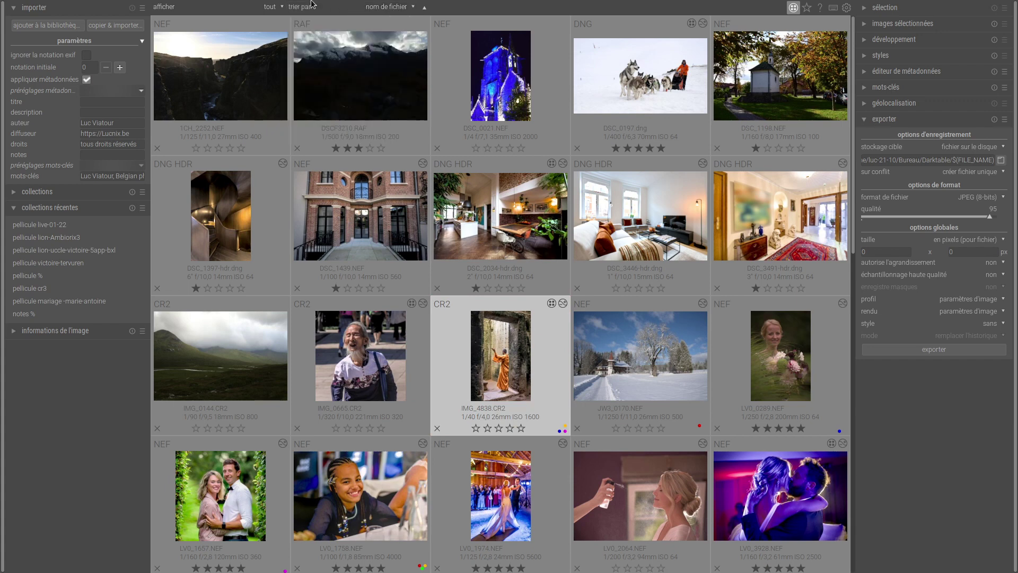
click(282, 9)
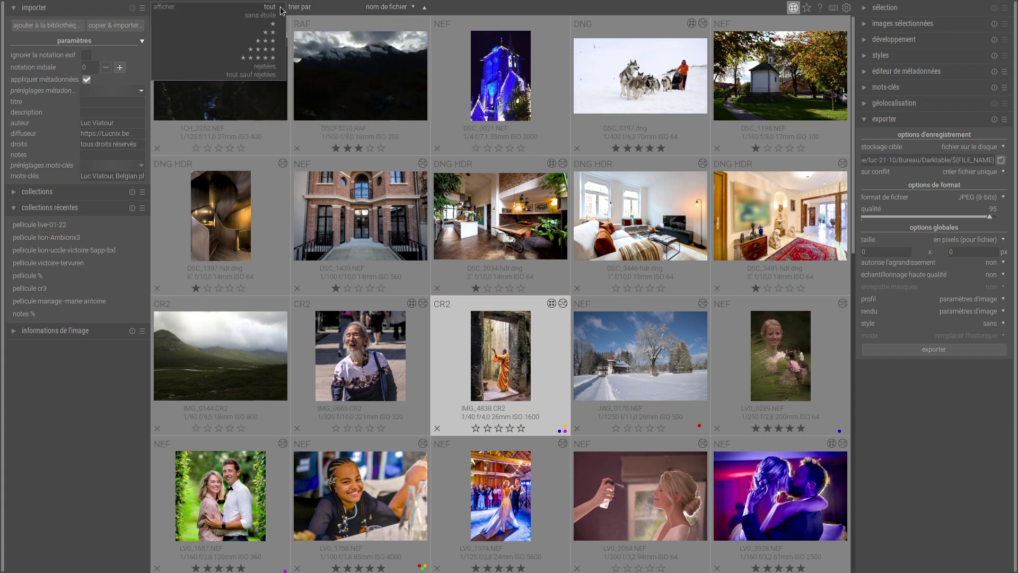
click(281, 9)
click(318, 10)
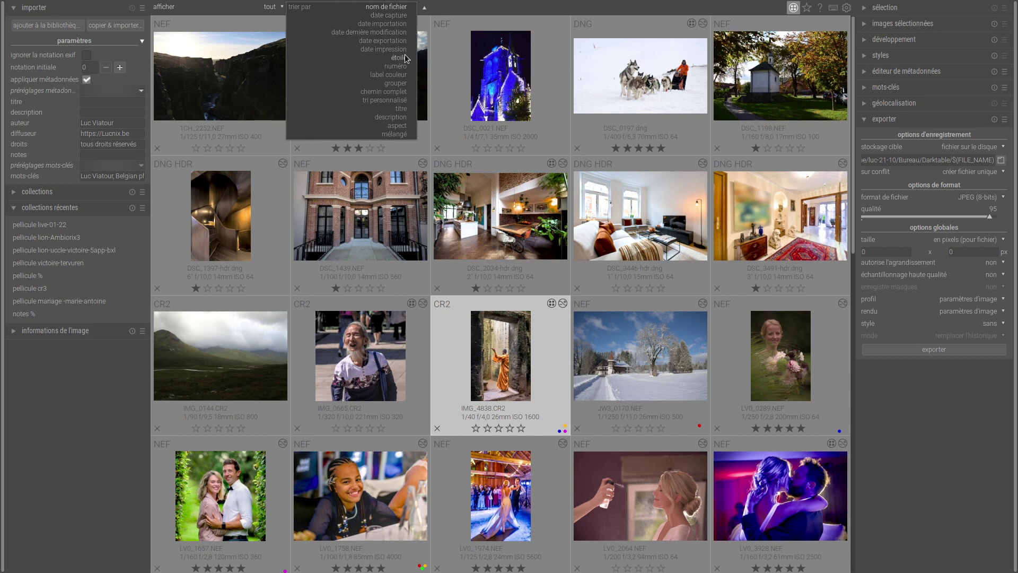
click(402, 74)
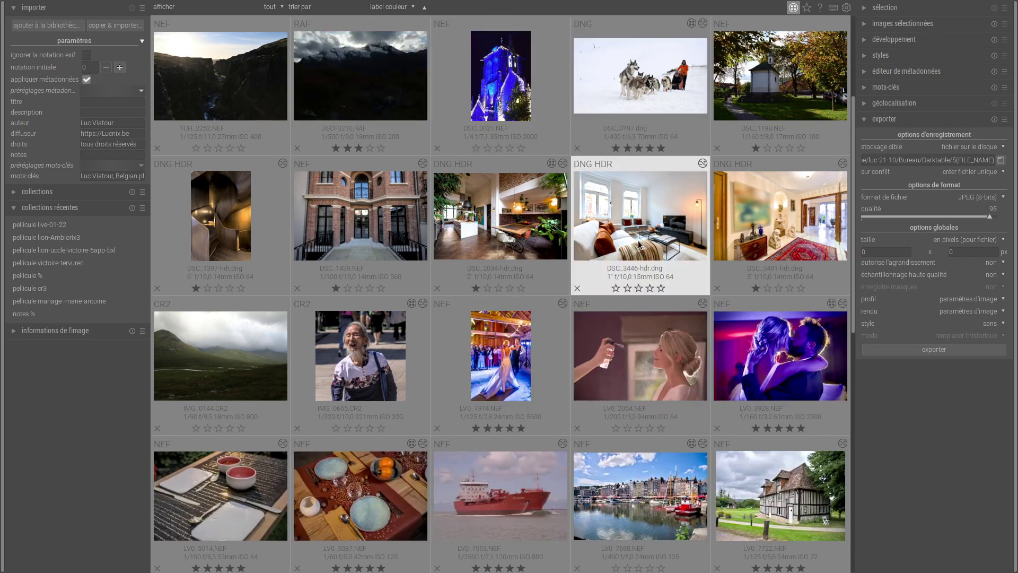
scroll(638, 242, down, 3)
scroll(638, 240, up, 5)
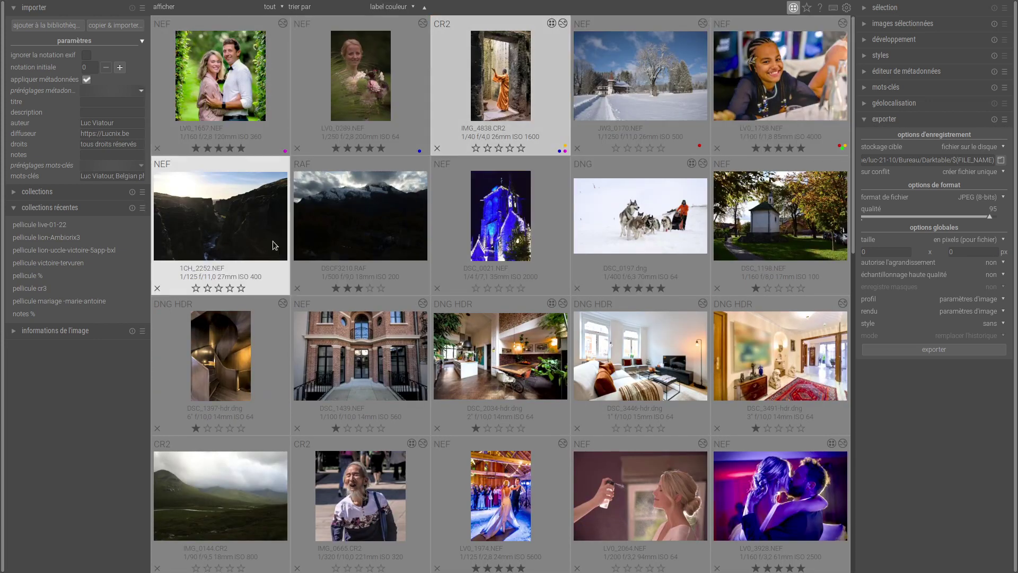
click(399, 7)
click(399, 7)
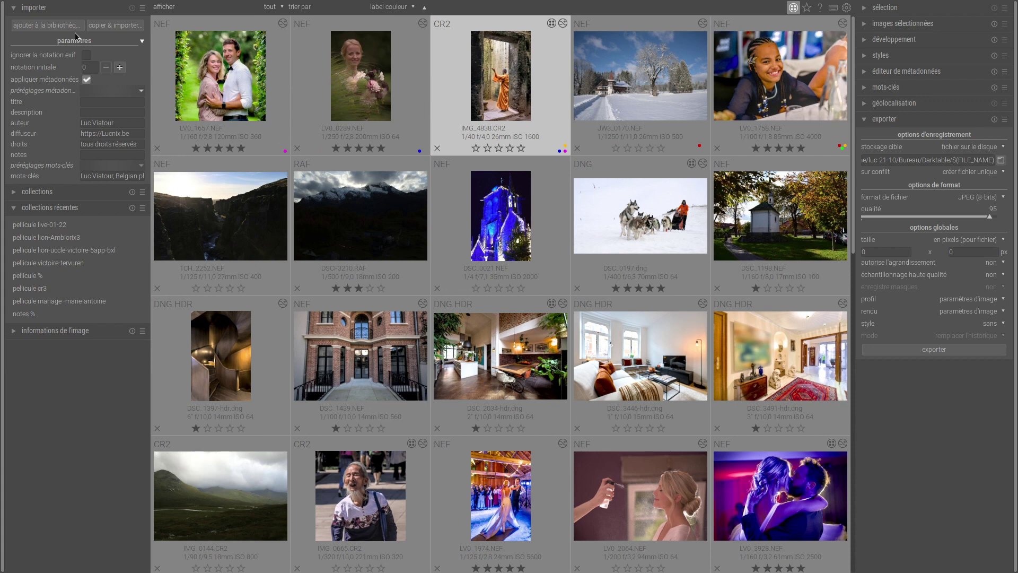
Step: Collapse and reopen the import parameters, and check the full keyword text applied to imported images
click(142, 41)
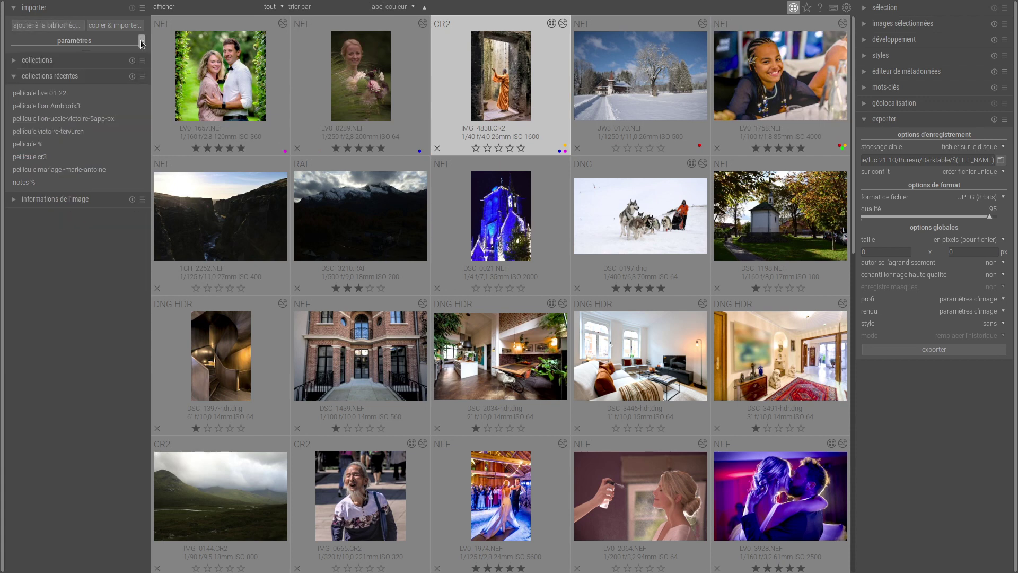
click(142, 41)
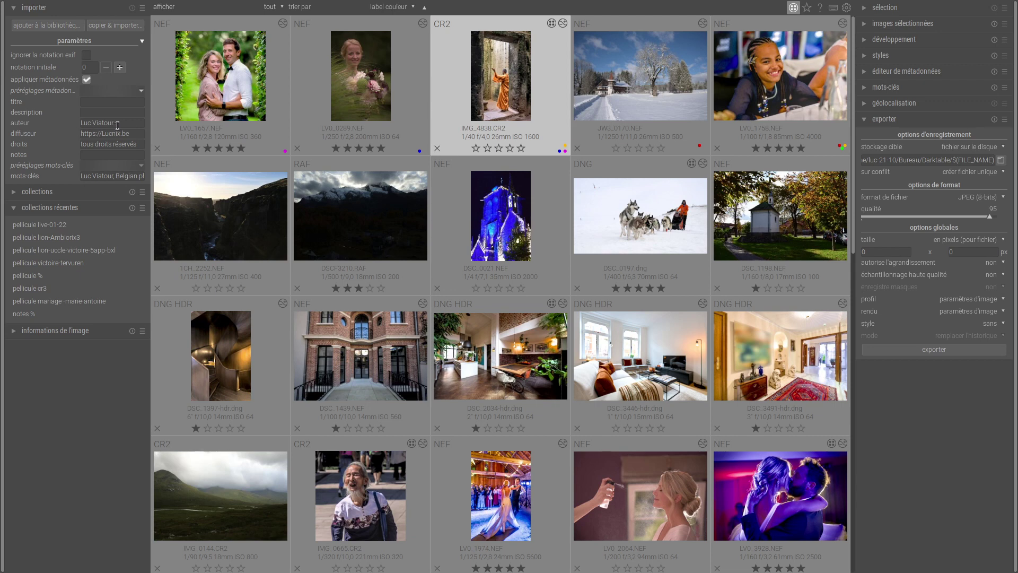
click(108, 176)
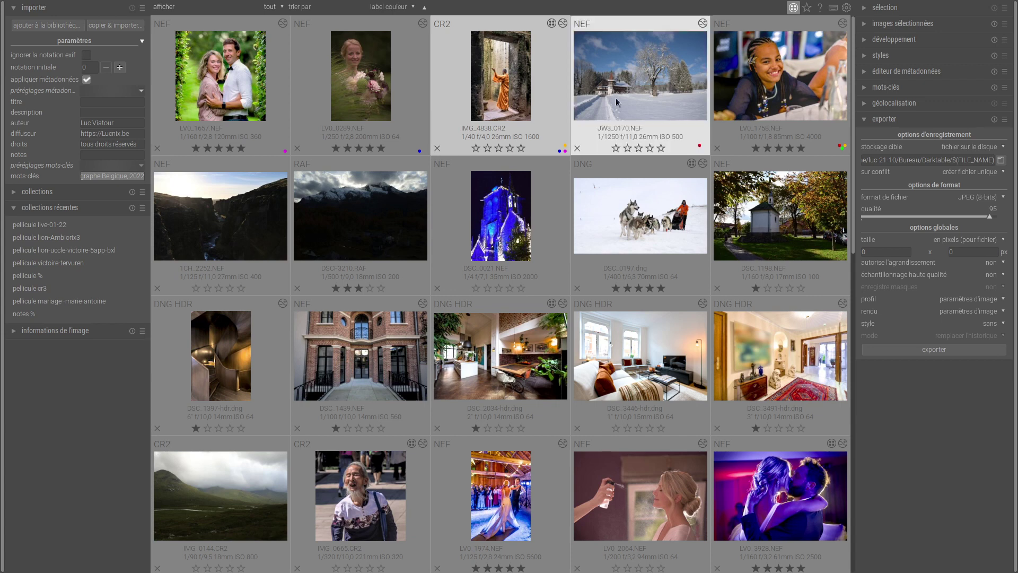
Step: Select JW3_0170.NEF, LV0_1758.NEF and DSC_0197.dng together
click(637, 79)
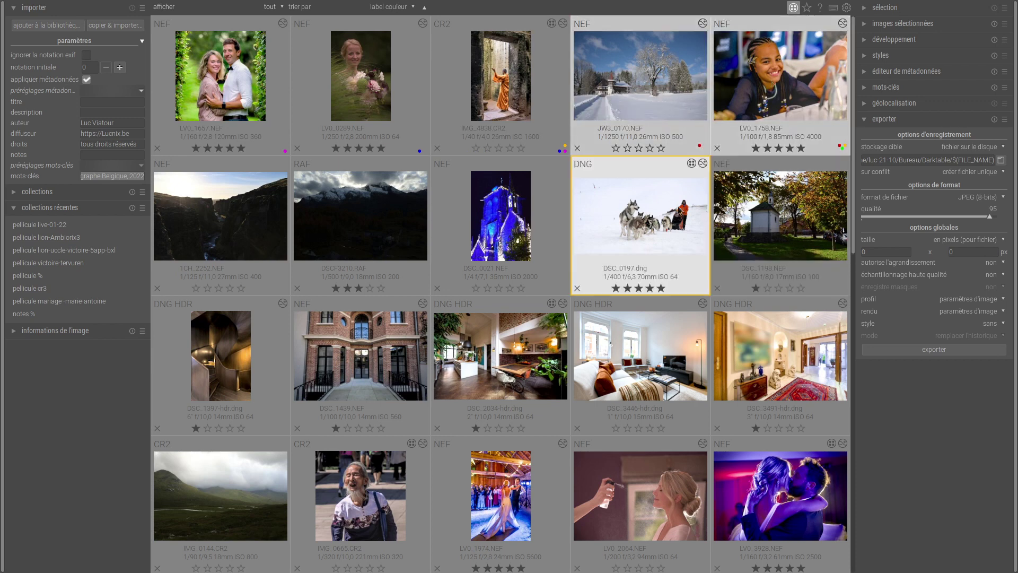
ctrl+click(658, 204)
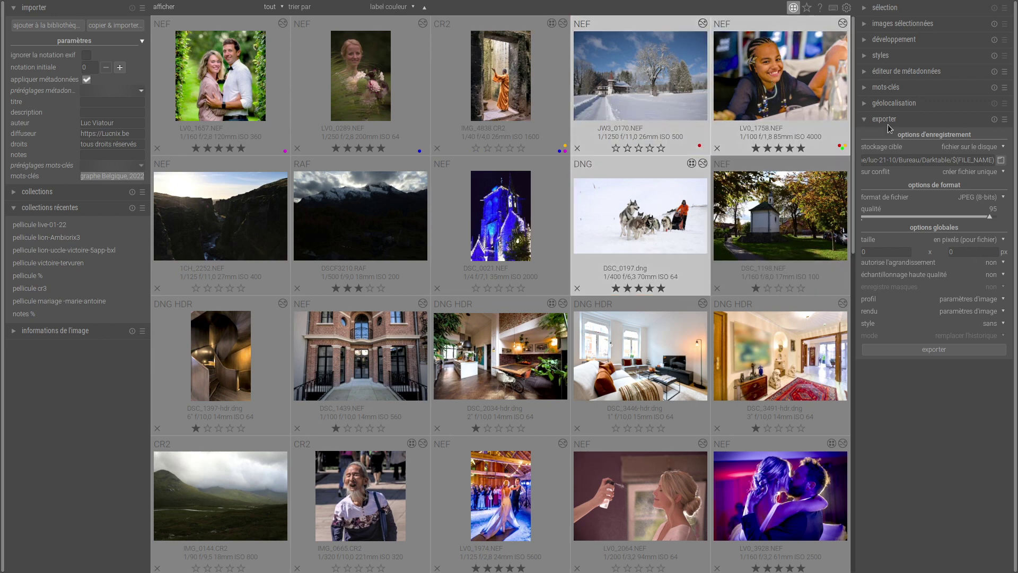
Step: Open the keywords (mots-clés) module and check the keywords attached to the three selected images
click(884, 88)
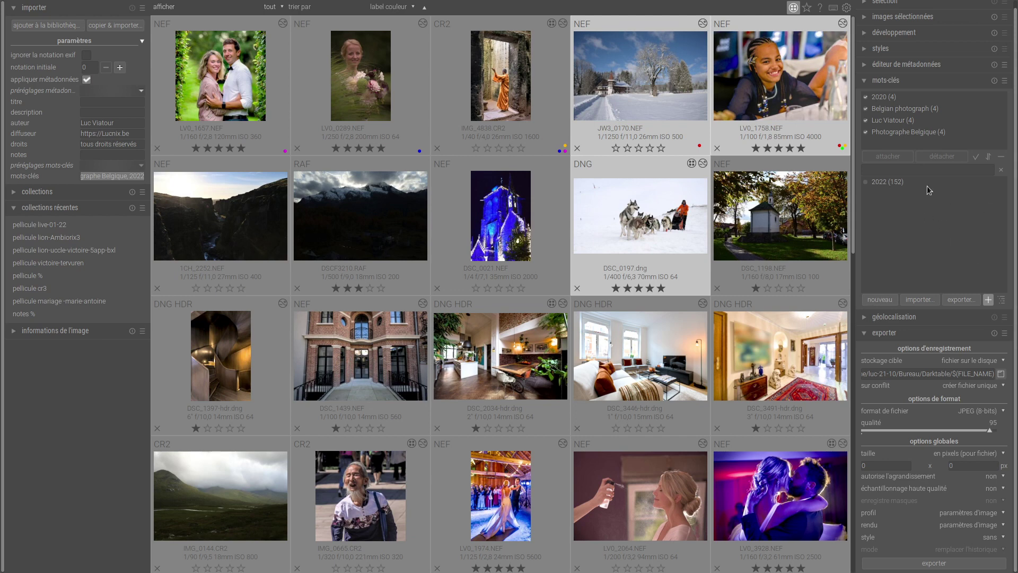
click(1006, 81)
click(944, 250)
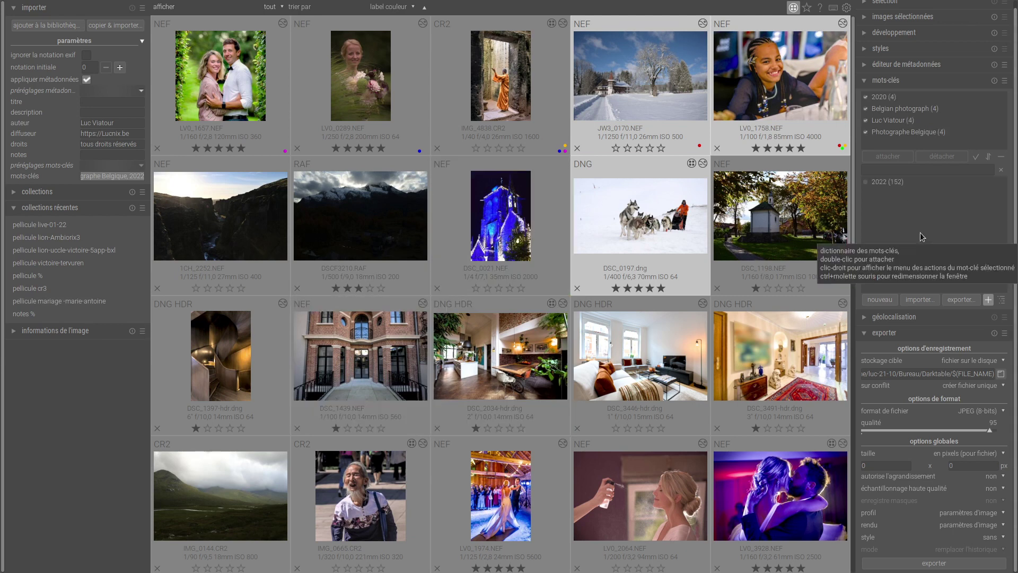
Step: Filter the collection by focal length (focale) 24 and look through the matching images
click(14, 191)
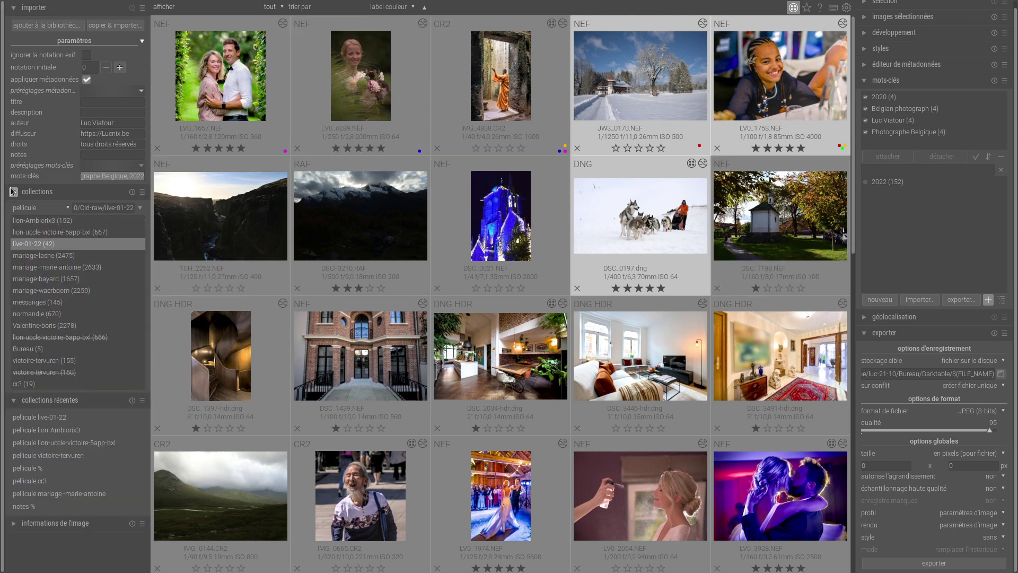
click(69, 209)
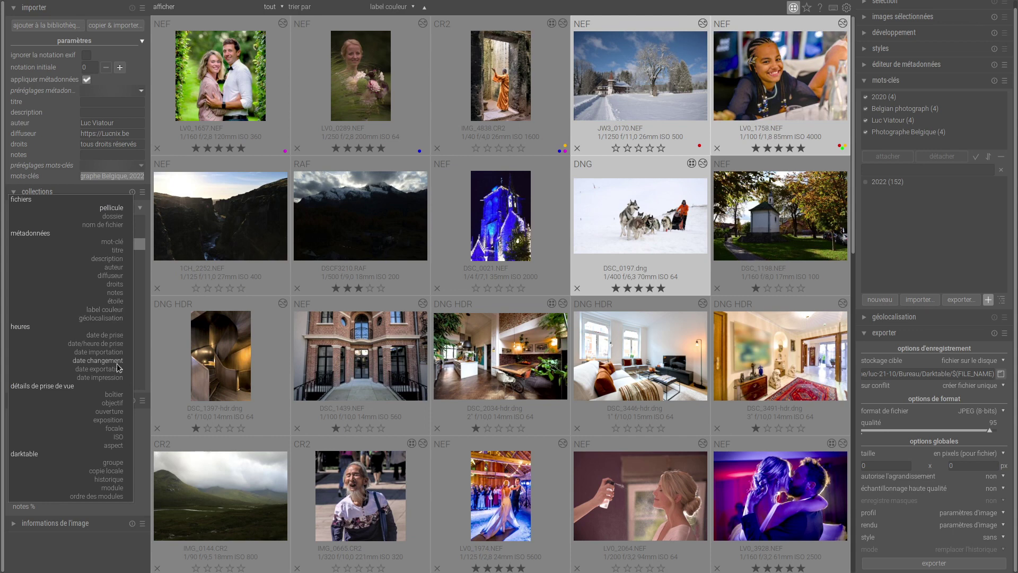
click(115, 429)
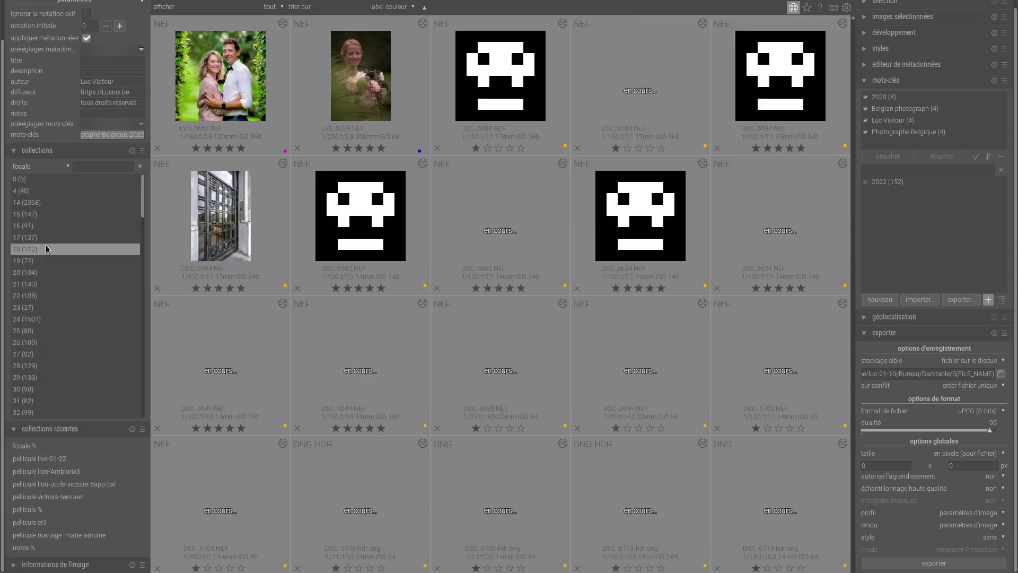
click(29, 319)
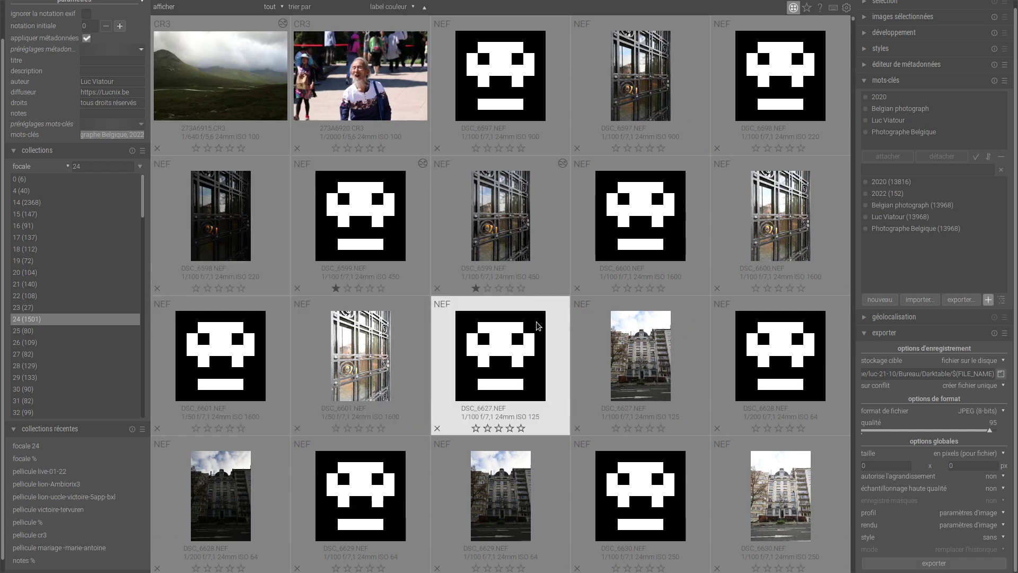
scroll(537, 325, down, 6)
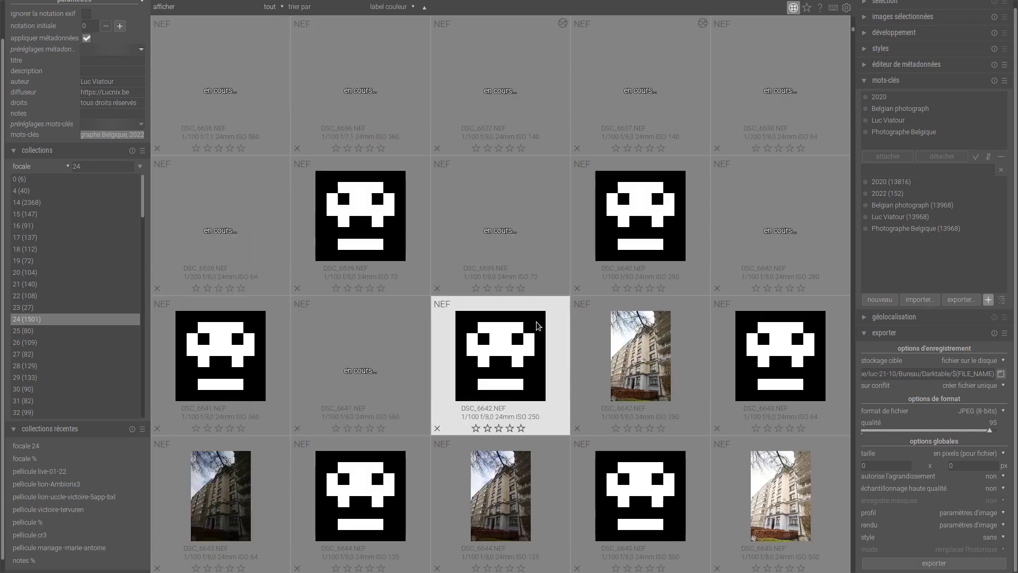
scroll(537, 325, down, 1)
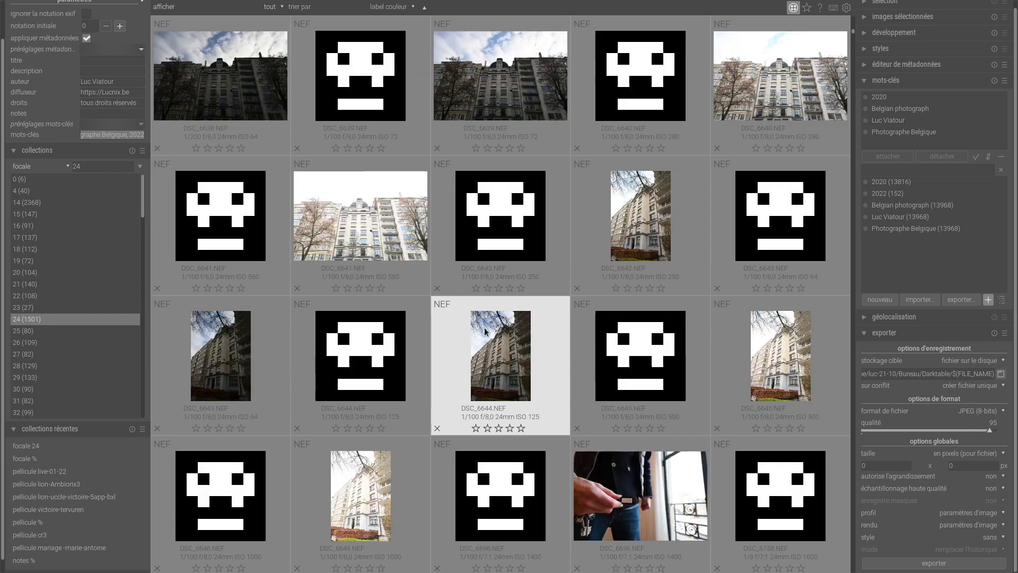
Step: Turn off applying metadata on import and reset the recent collections list
click(107, 150)
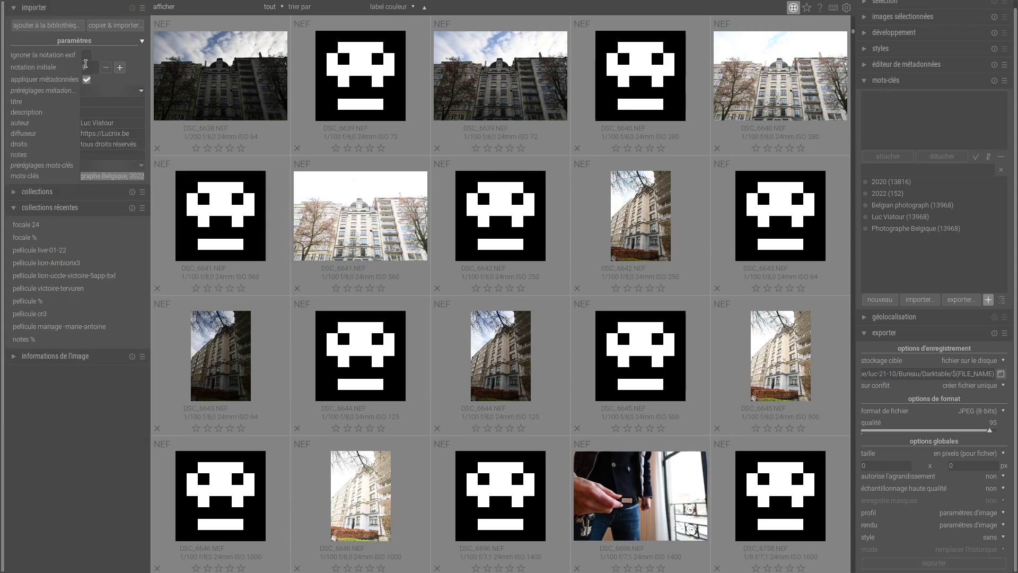
click(124, 82)
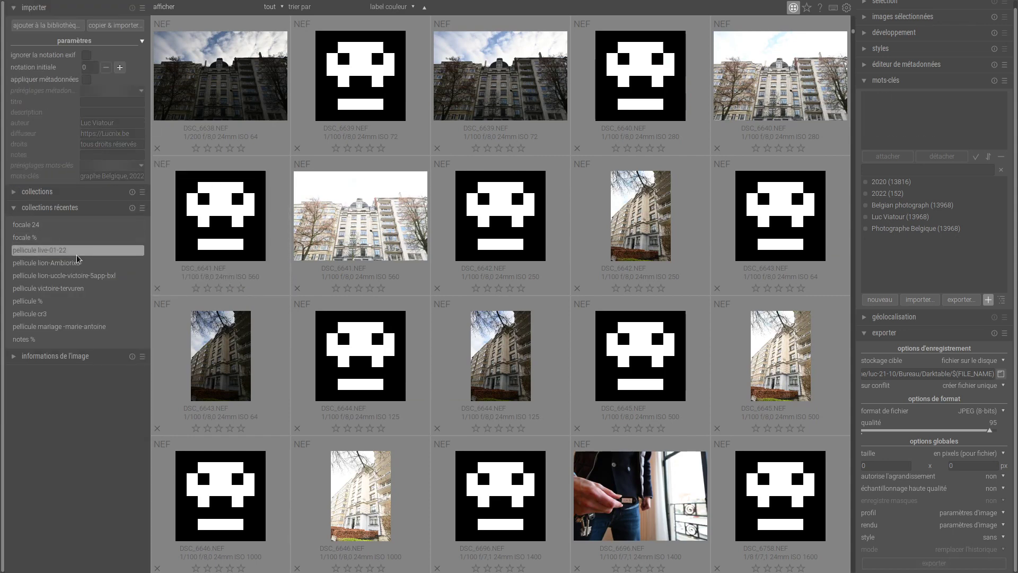
click(132, 207)
Step: Set the collection filter back to film roll (pellicule) and show the live-01-22 roll
click(22, 194)
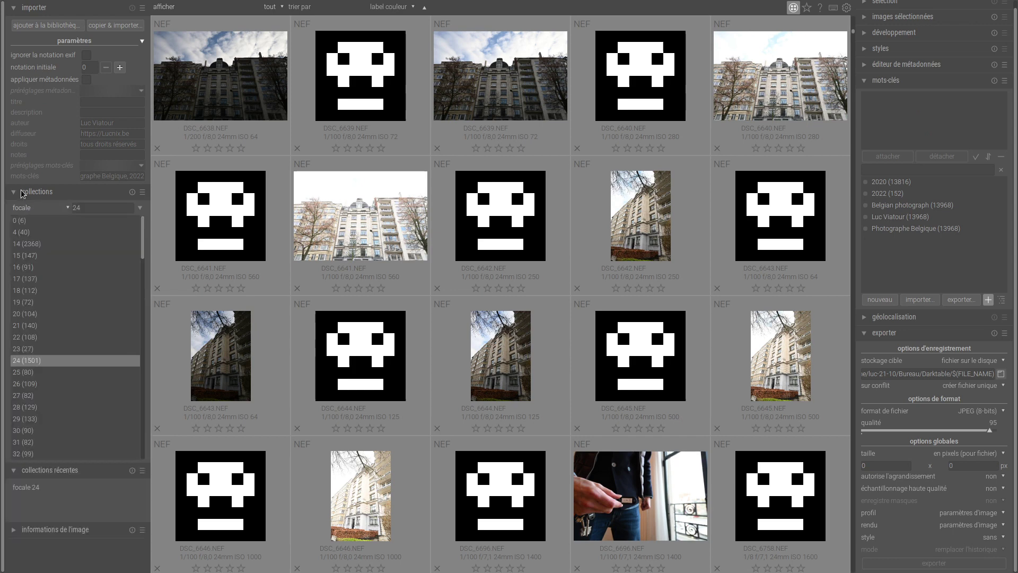
click(68, 207)
scroll(74, 152, up, 5)
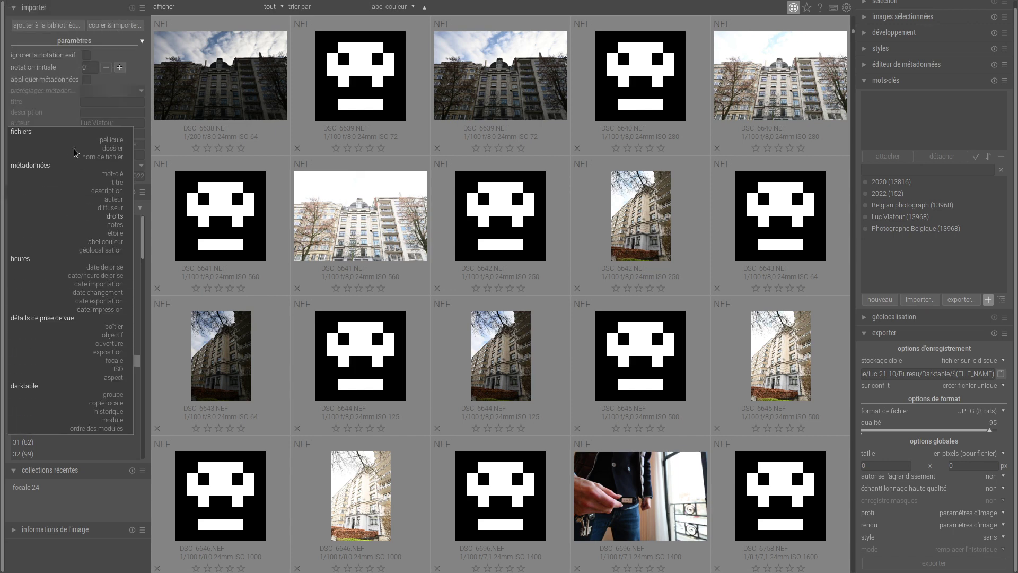
click(112, 167)
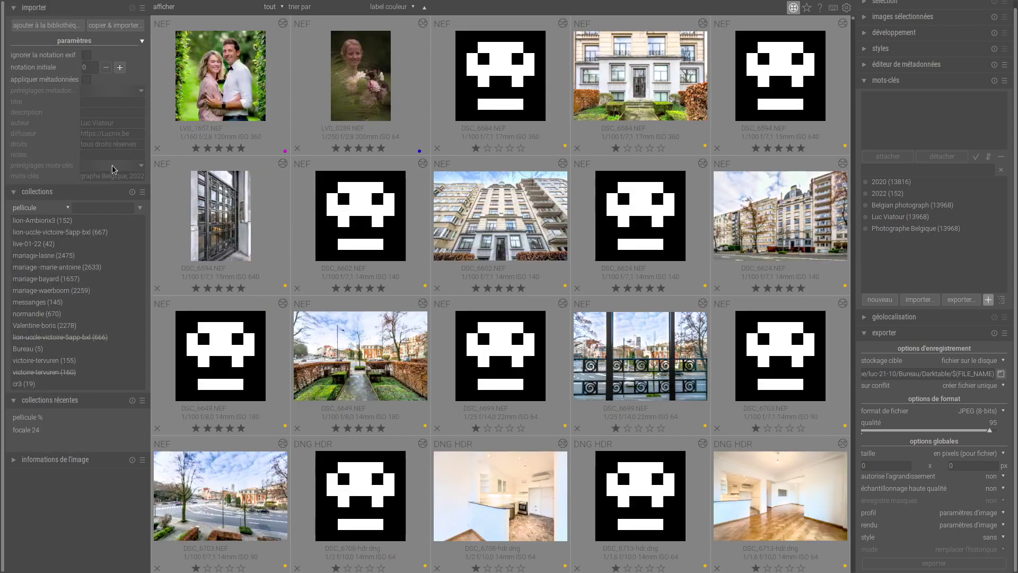
click(51, 243)
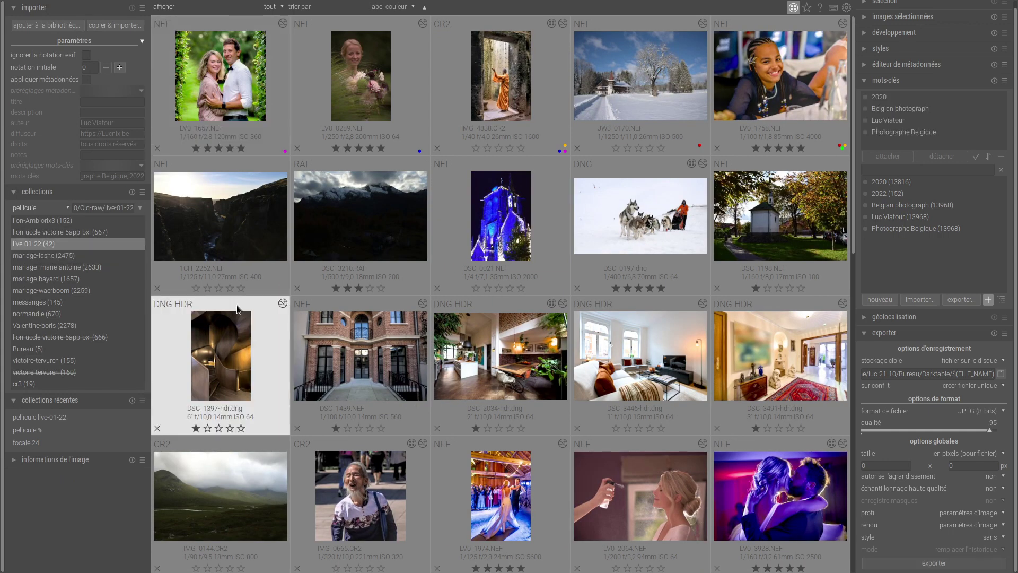
Step: Expand the geolocation (géolocalisation) settings, restore the header and switch to the map (carte) view
click(864, 317)
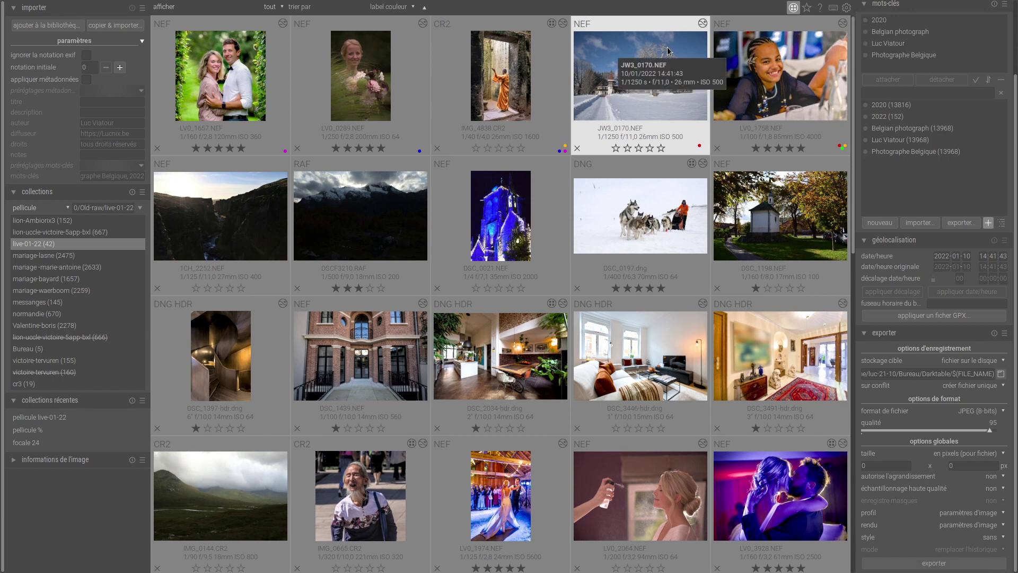
key(ctrl+h)
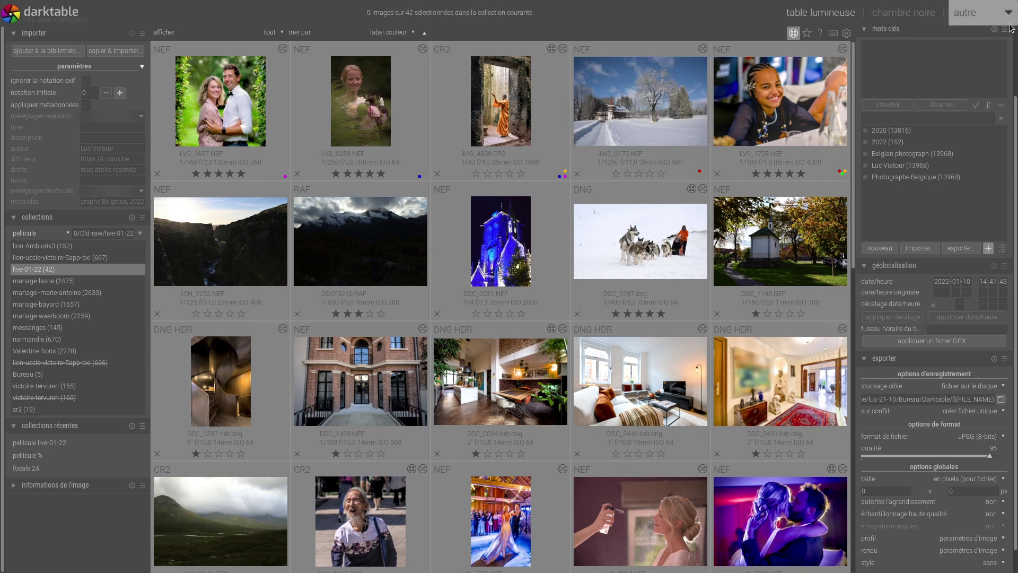
click(970, 12)
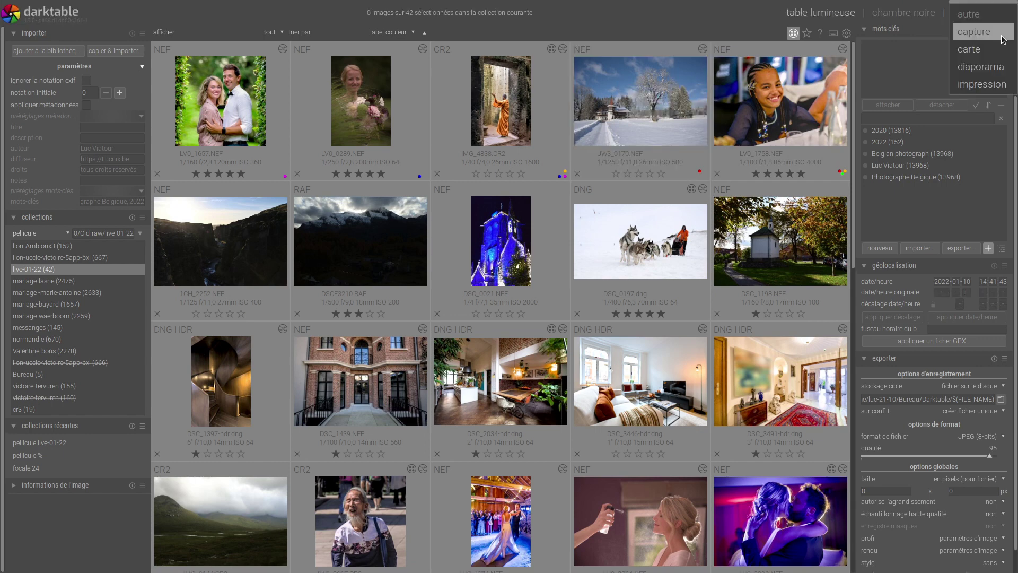
click(994, 57)
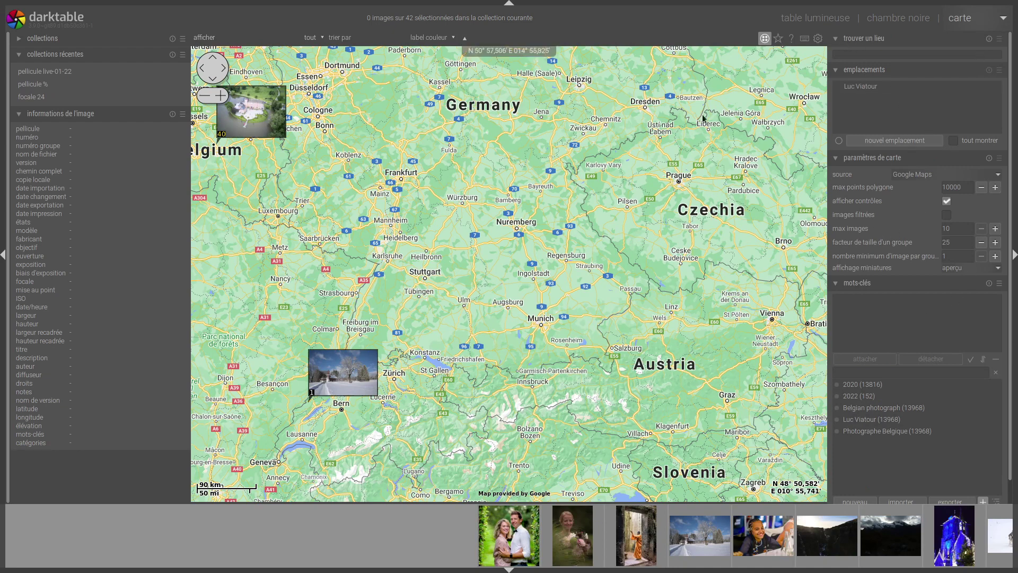
Step: Check the saved location in the map view, and return to the lighttable with the geolocation settings collapsed
click(854, 89)
click(853, 90)
click(819, 20)
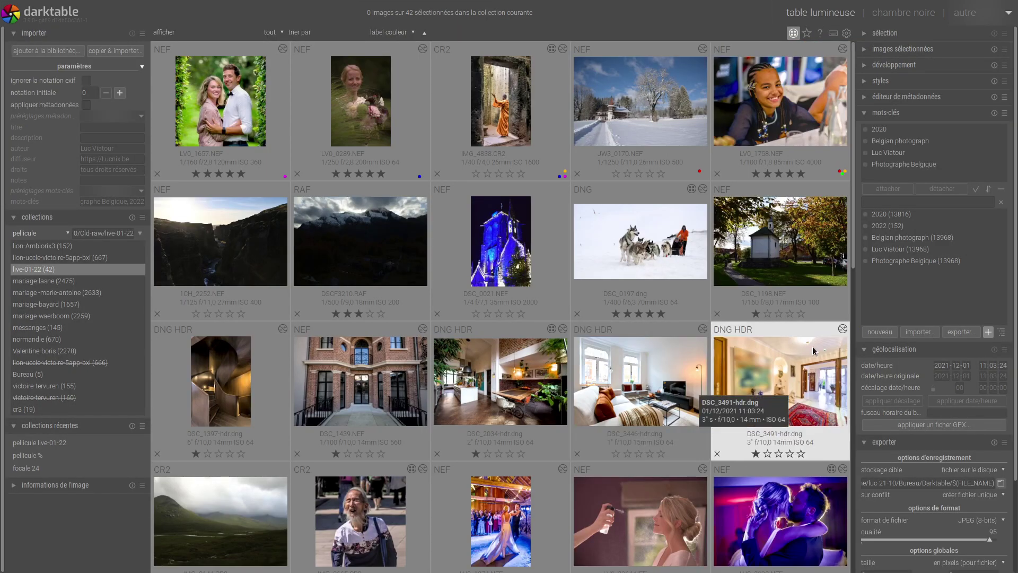
click(868, 350)
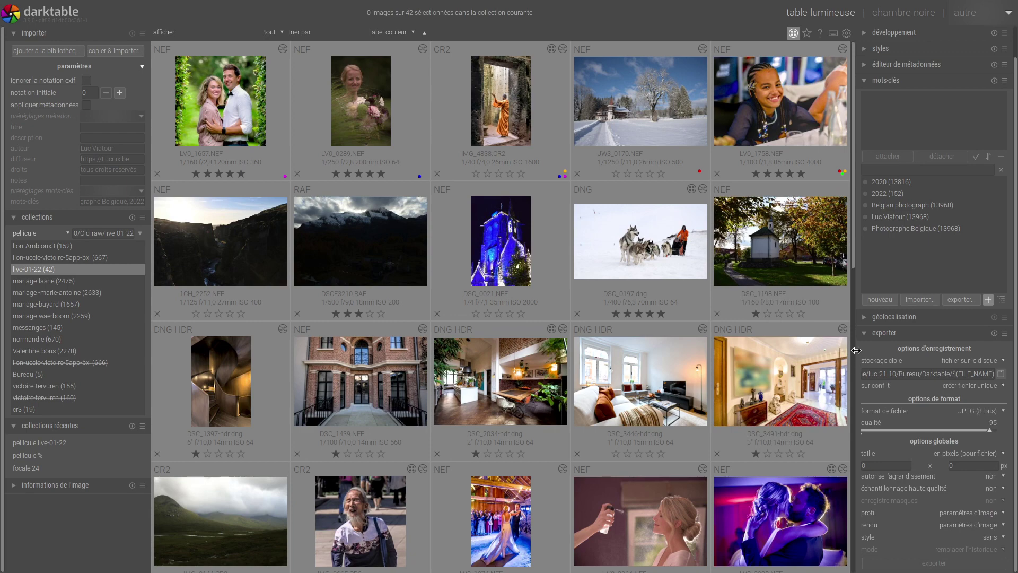
Step: Widen the export settings area and choose file on disk (fichier sur le disque) as the storage target
scroll(797, 328, down, 2)
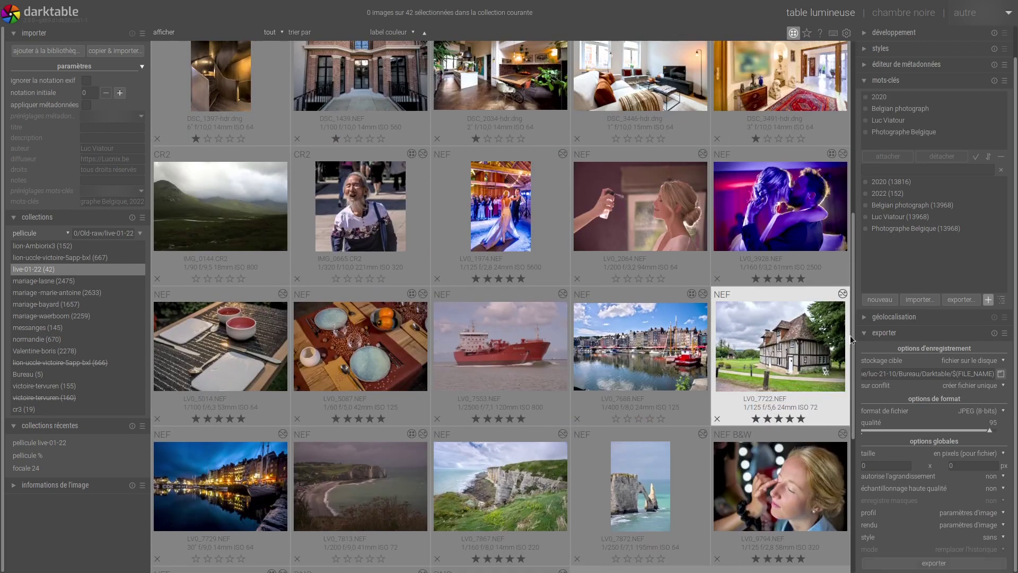
drag(857, 342, 811, 341)
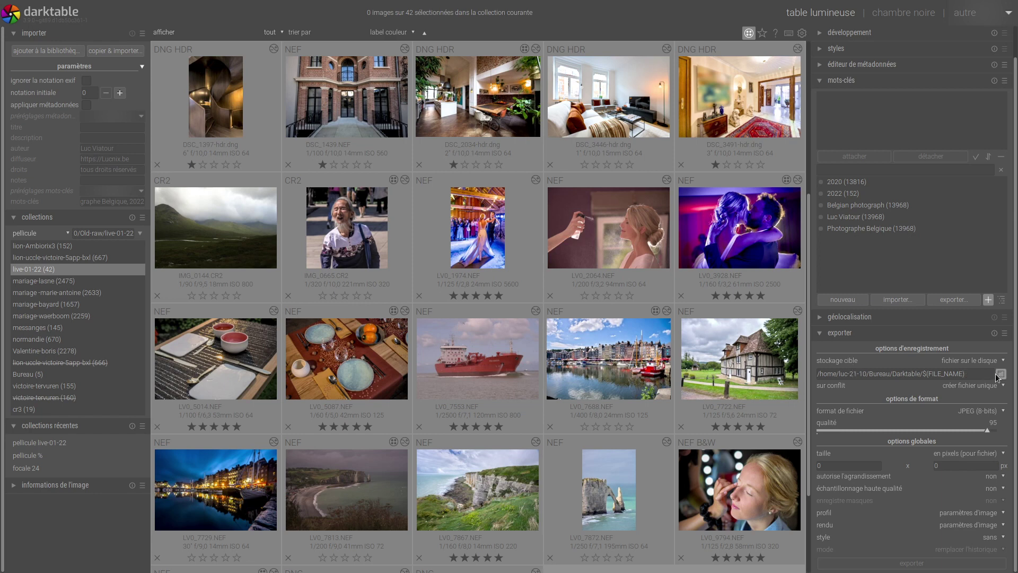
click(974, 363)
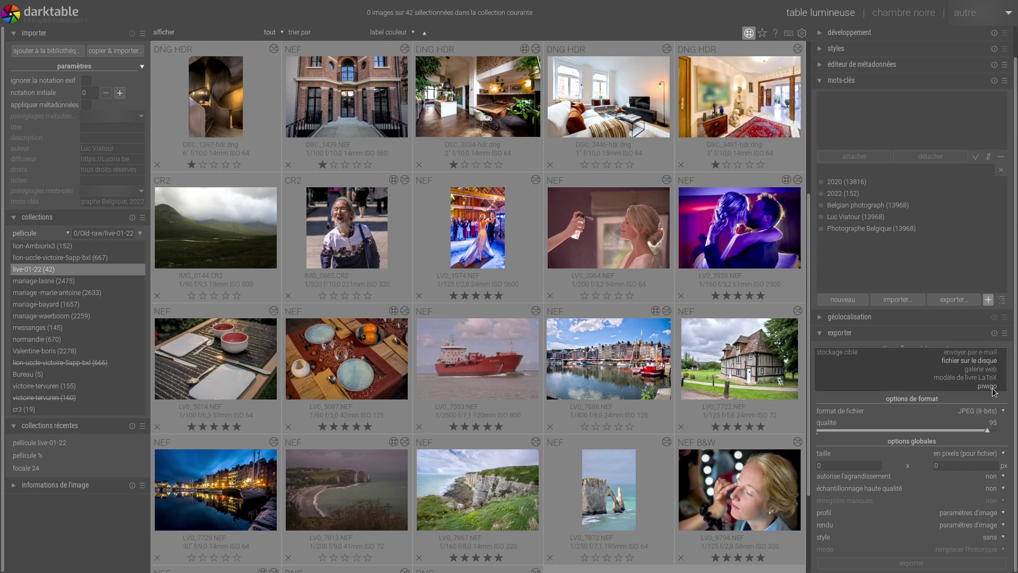
click(993, 361)
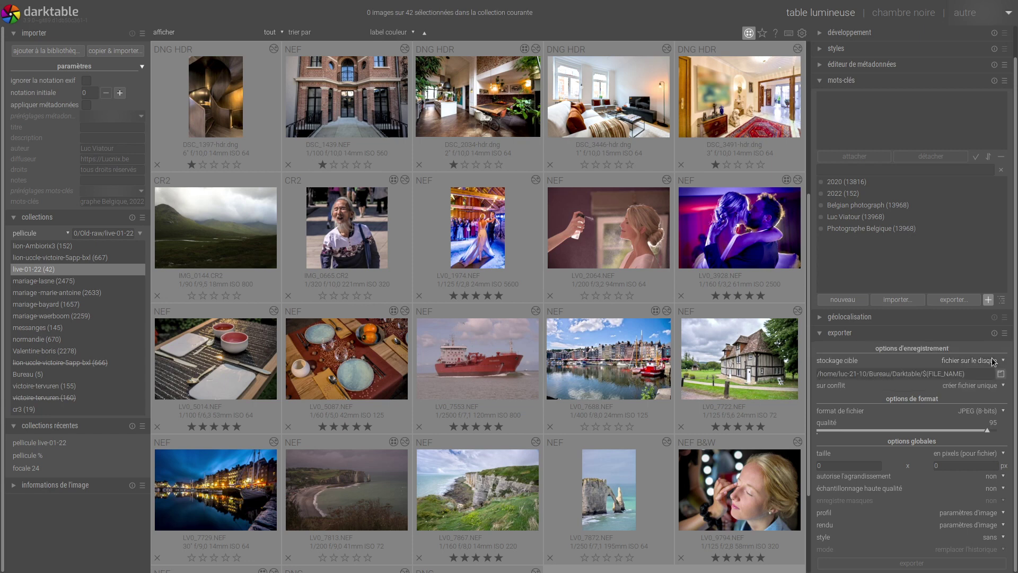
Step: Look at the export destination folder and the available export file formats, leaving both as they are
click(1002, 373)
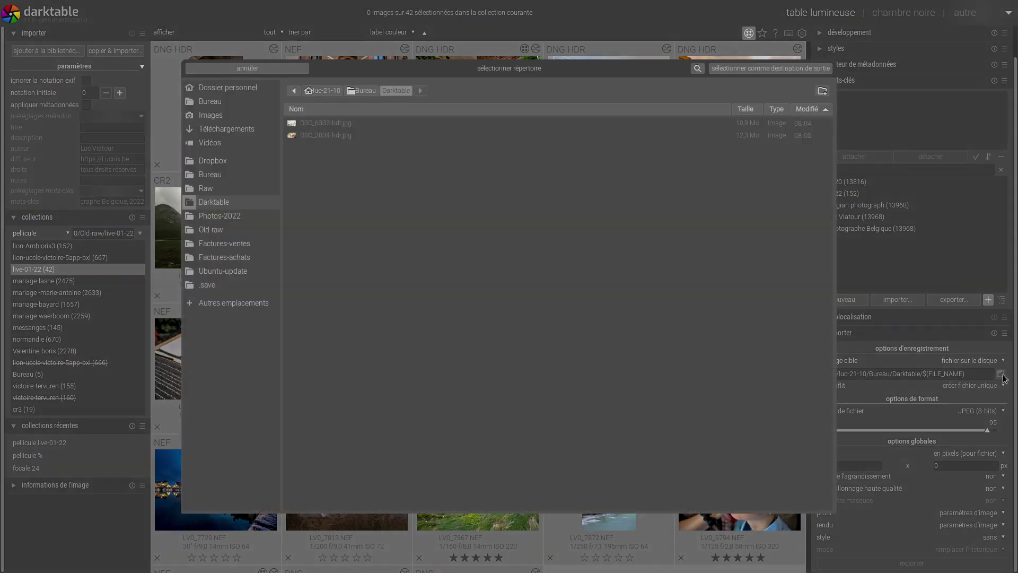
click(262, 68)
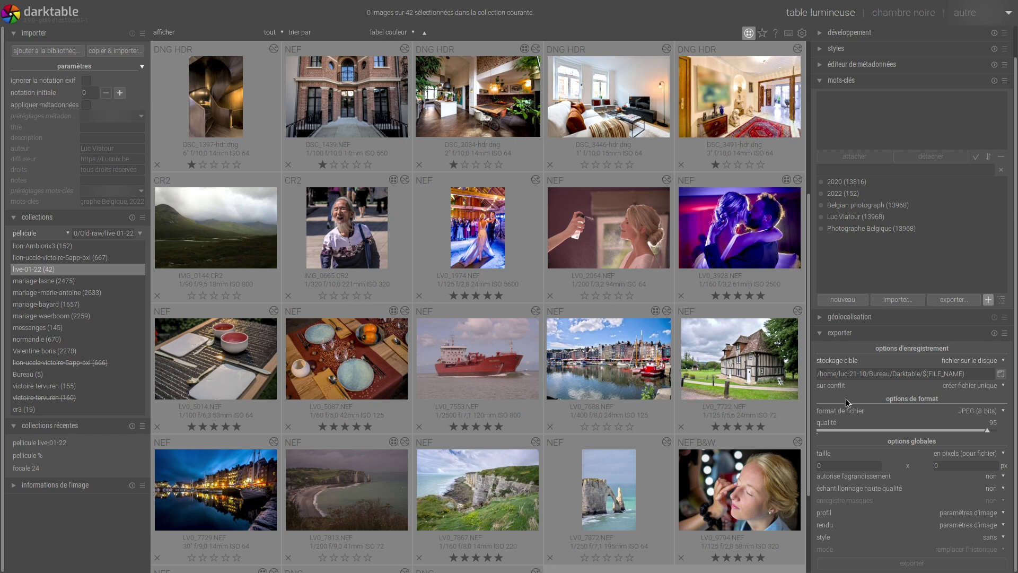
click(991, 413)
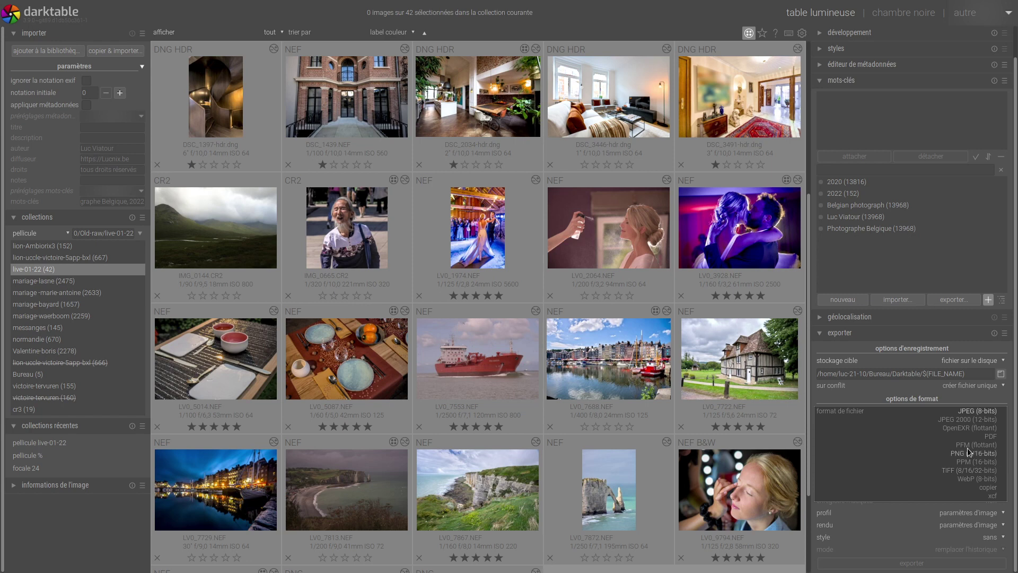
click(902, 397)
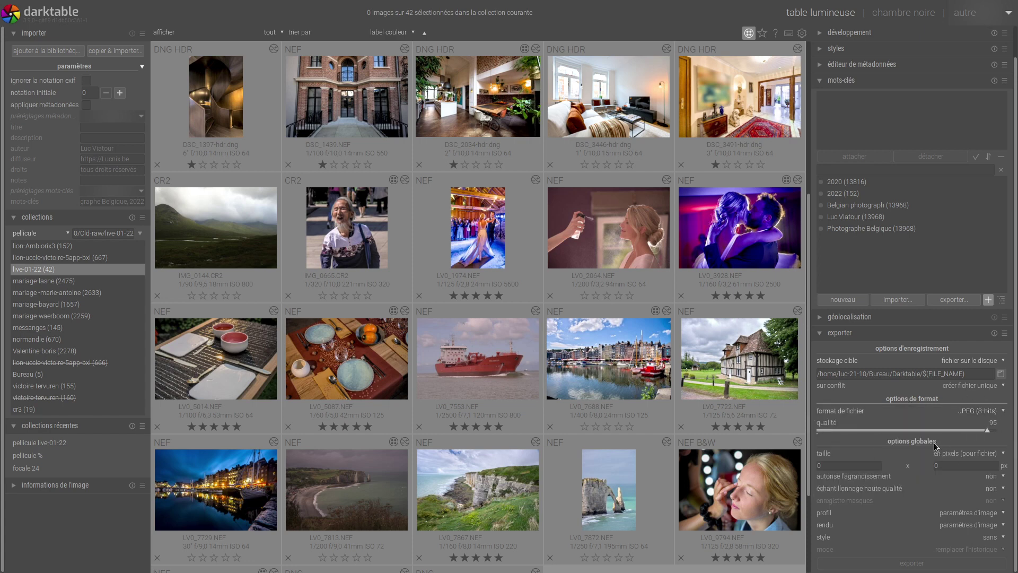
Step: Try the TIFF (8/16/32-bits) export format, view its bit depth options, and set the format back to JPEG (8-bits)
click(988, 412)
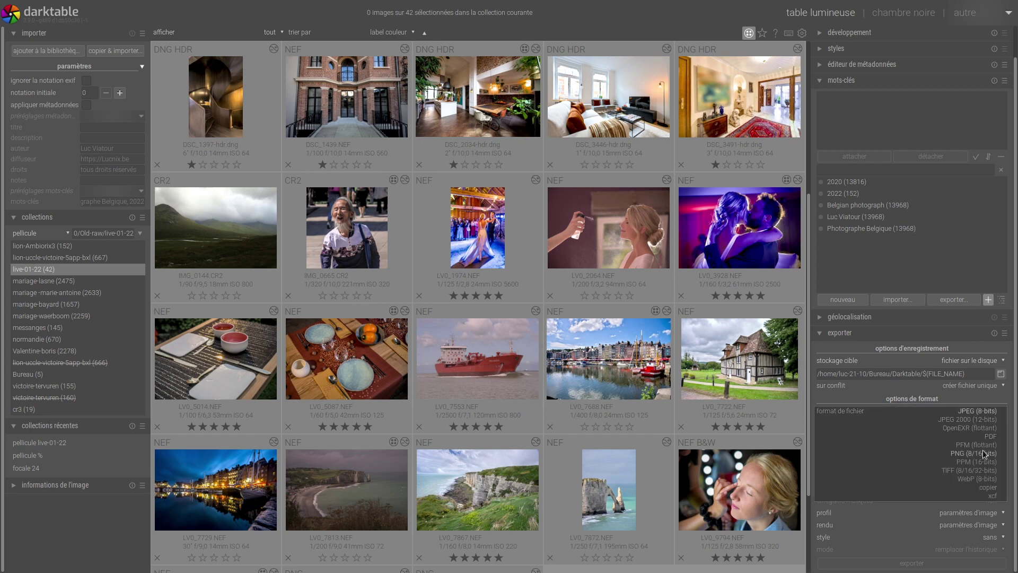
click(976, 470)
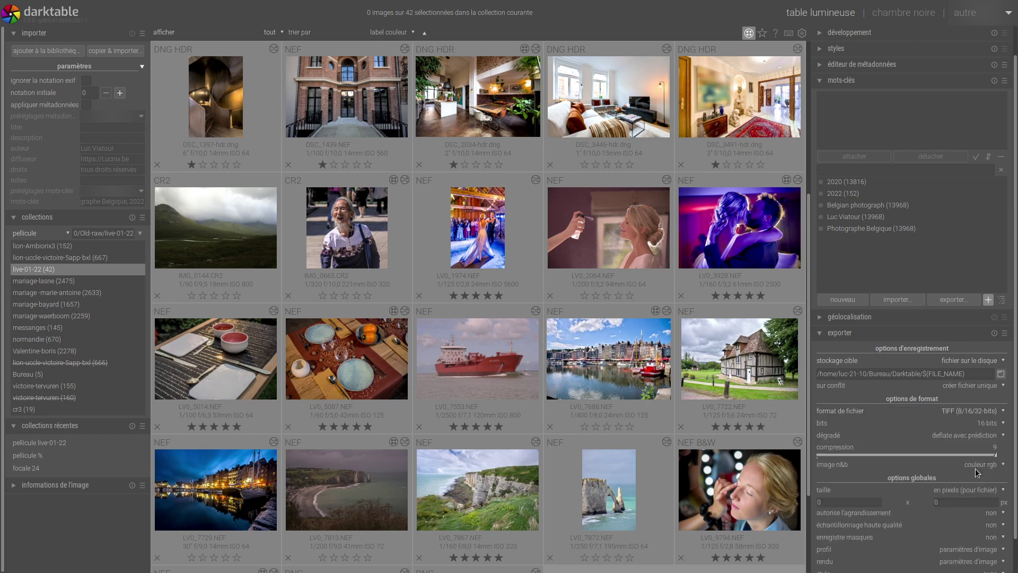
click(993, 428)
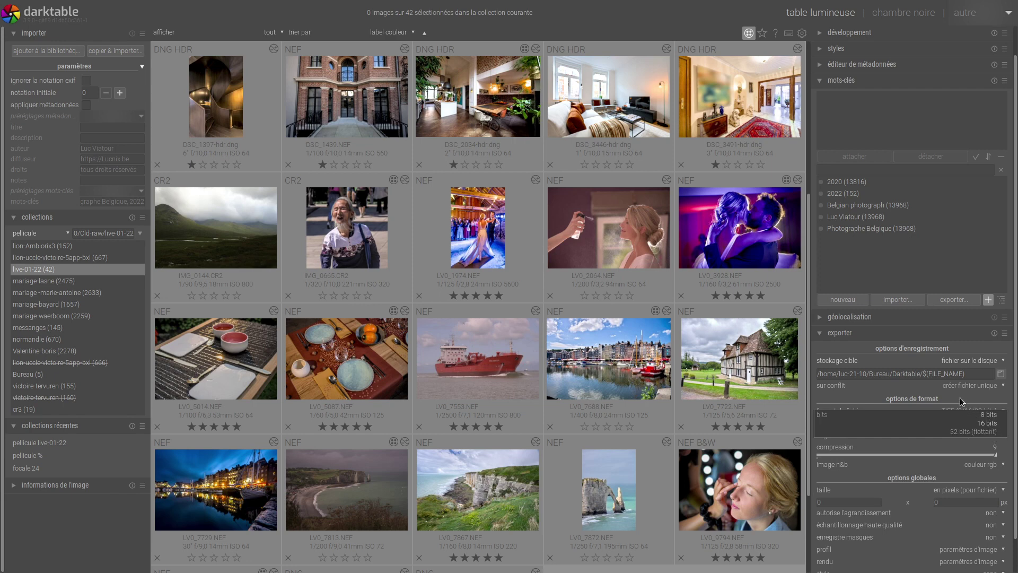
click(990, 411)
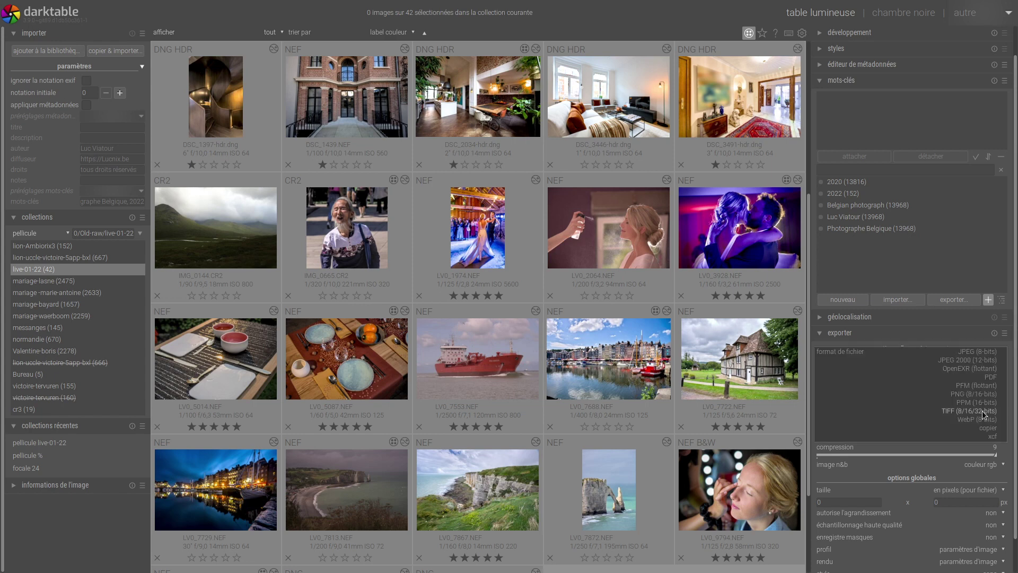
click(987, 352)
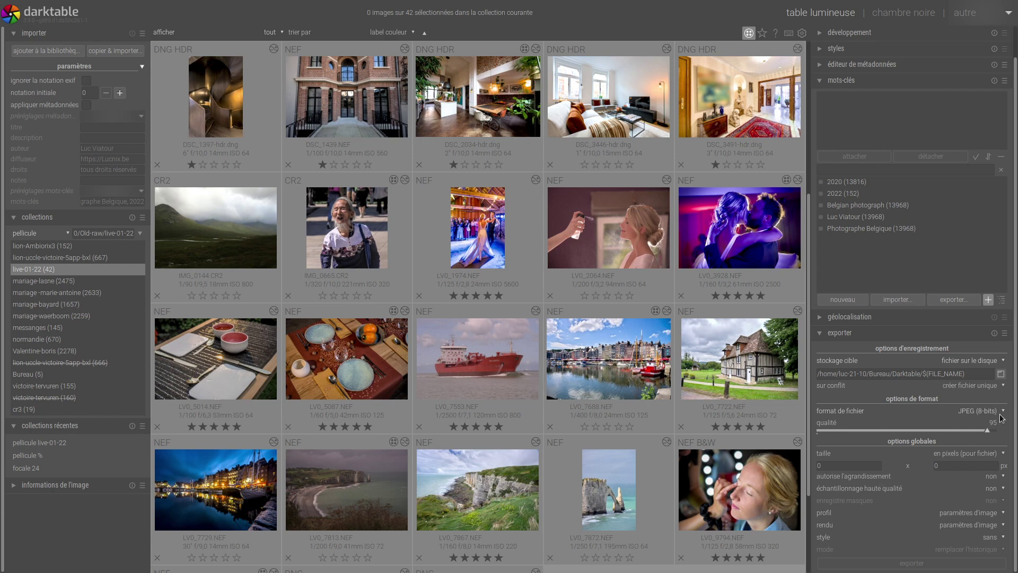
Step: Apply the Export-25MP export preset, and replace it with the Export-61MP preset
click(1005, 334)
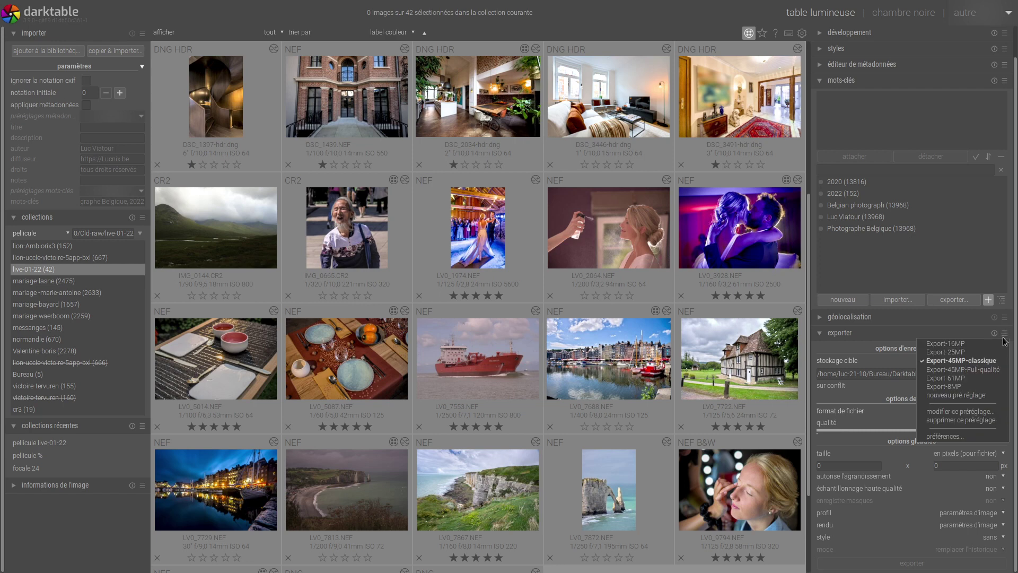
click(979, 353)
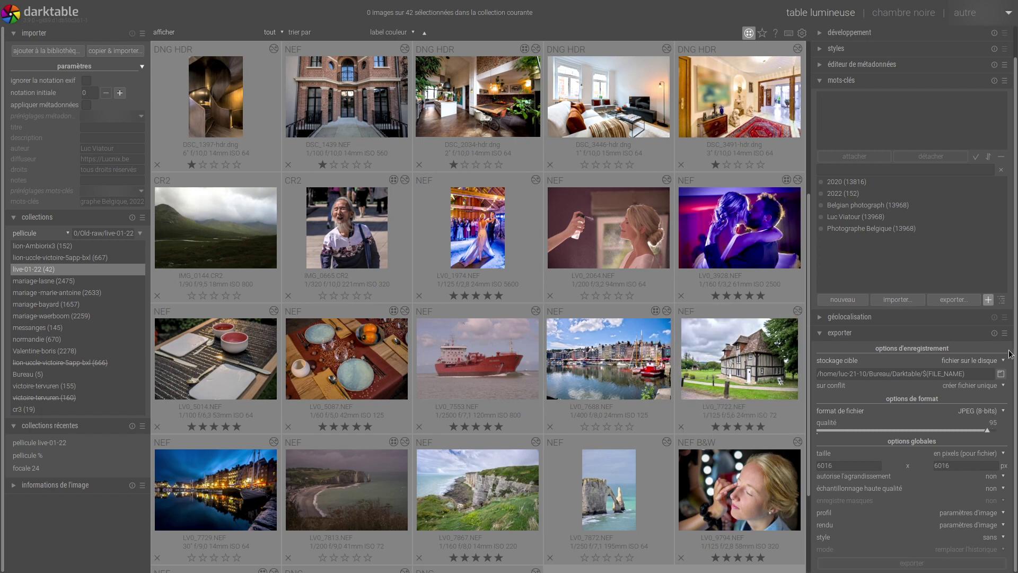
click(1005, 334)
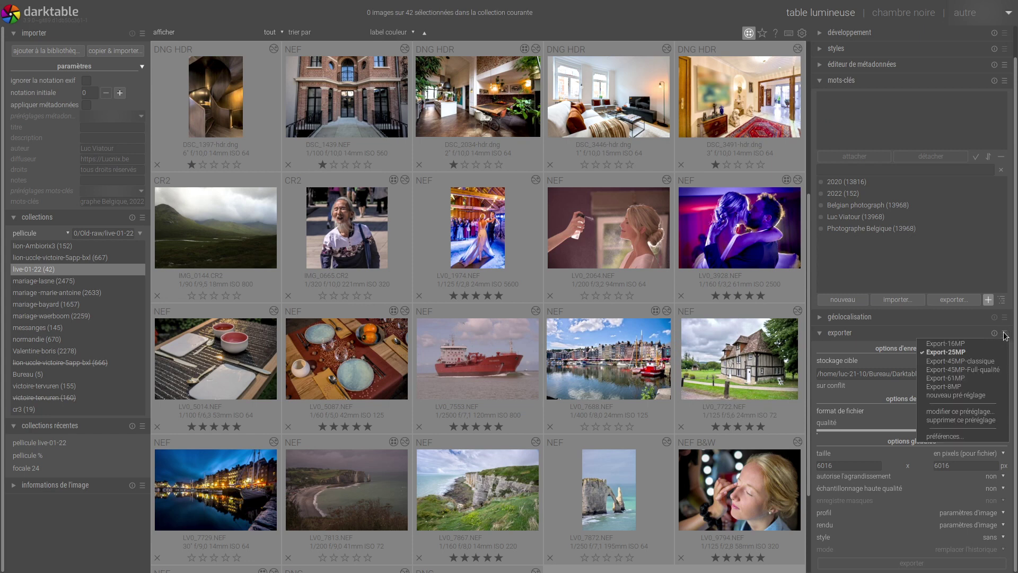
click(969, 378)
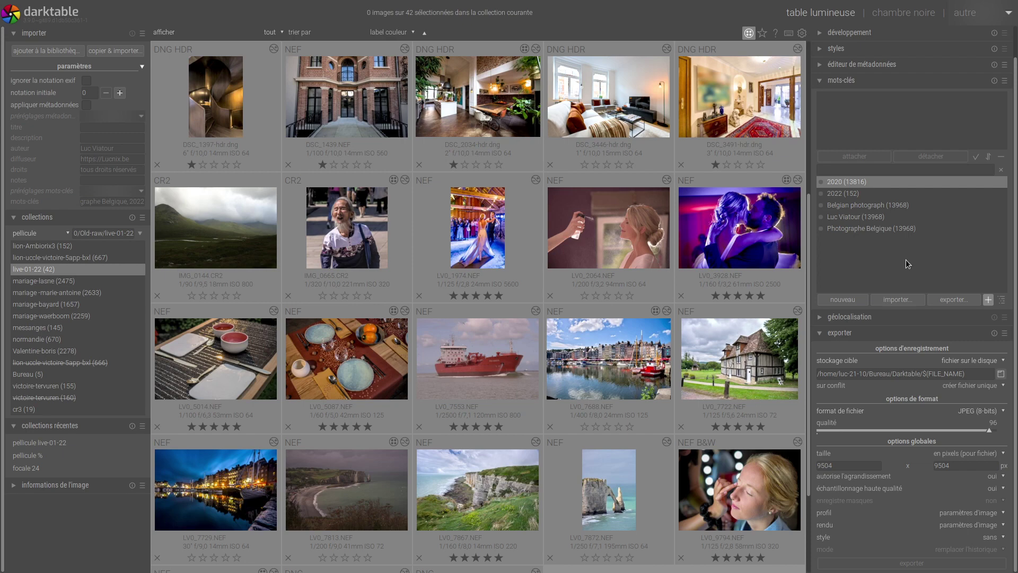
key(alt+Tab)
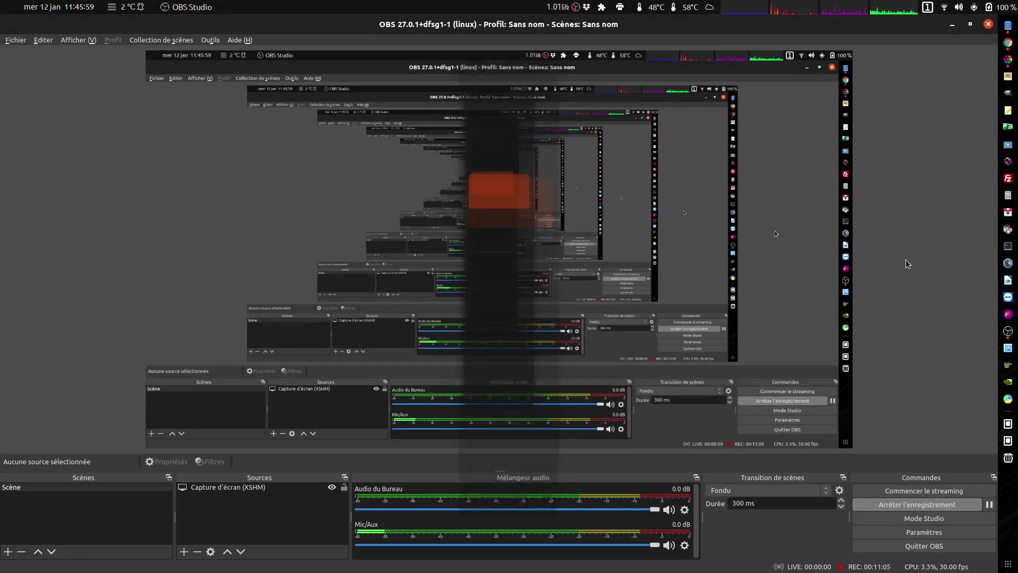